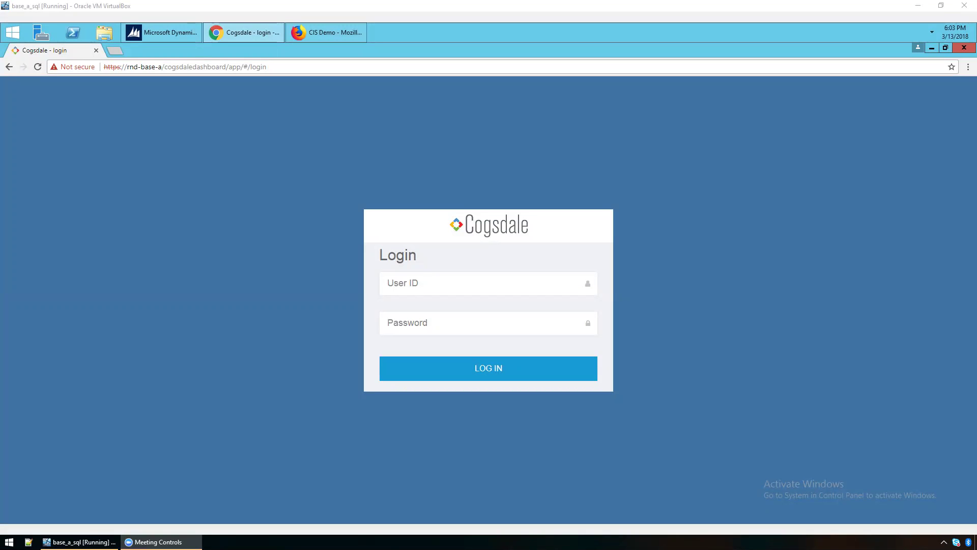
Log in to the CSM Dashboard by entering the user ID and the account password.
{"action": "left_click", "coordinate": [409, 279]}
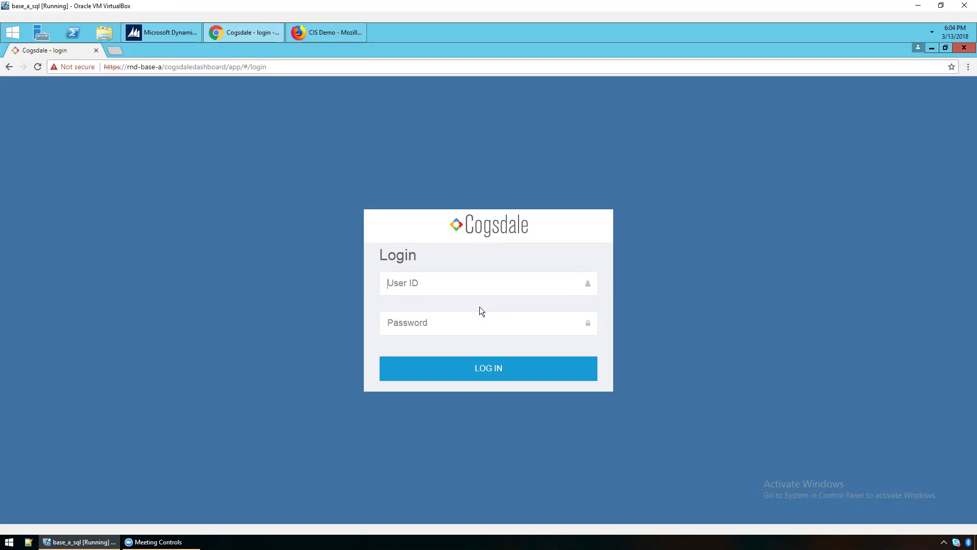
{"action": "key", "text": "Tab"}
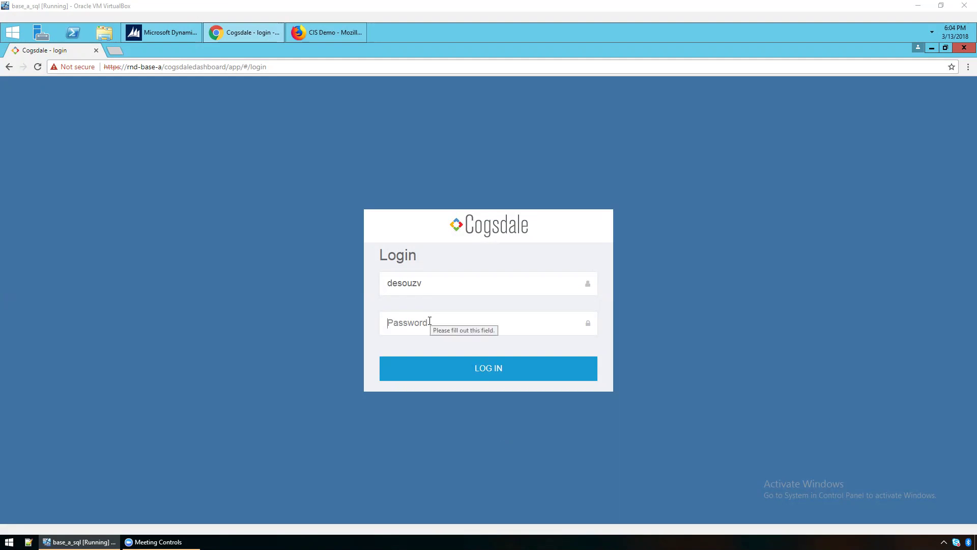
{"action": "type", "text": "*******"}
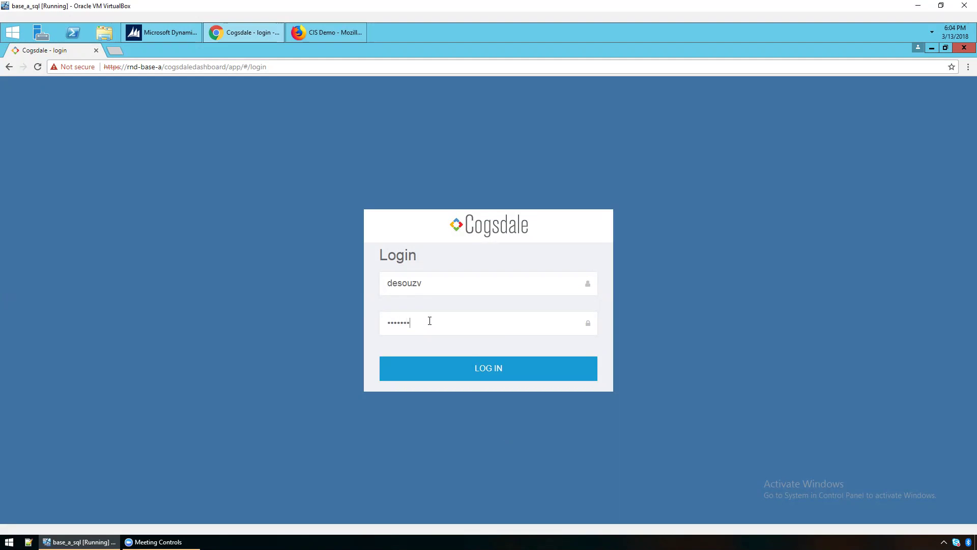
{"action": "left_click", "coordinate": [465, 370]}
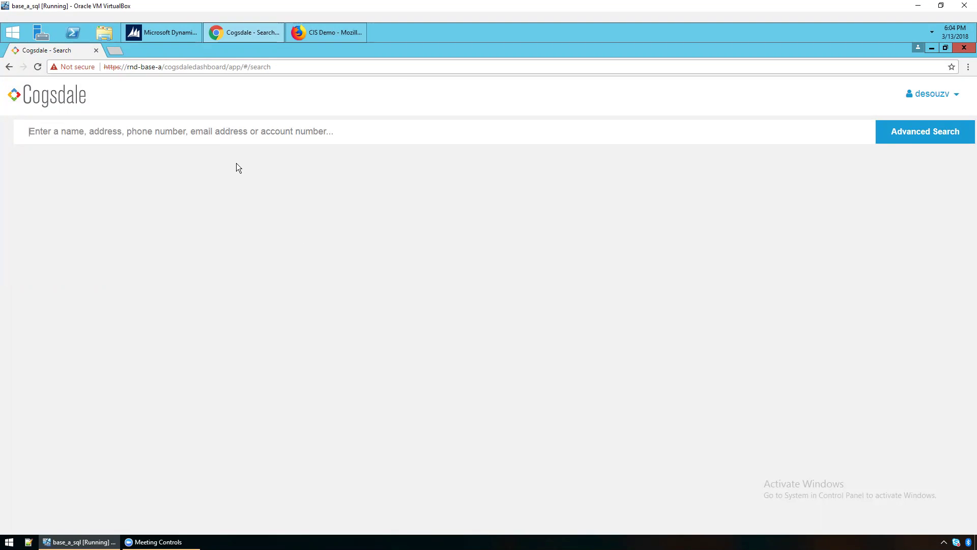
Search customers by first name after correcting the typo, then clear the search text.
{"action": "type", "text": "sa"}
{"action": "key", "text": "BackSpace"}
{"action": "key", "text": "BackSpace"}
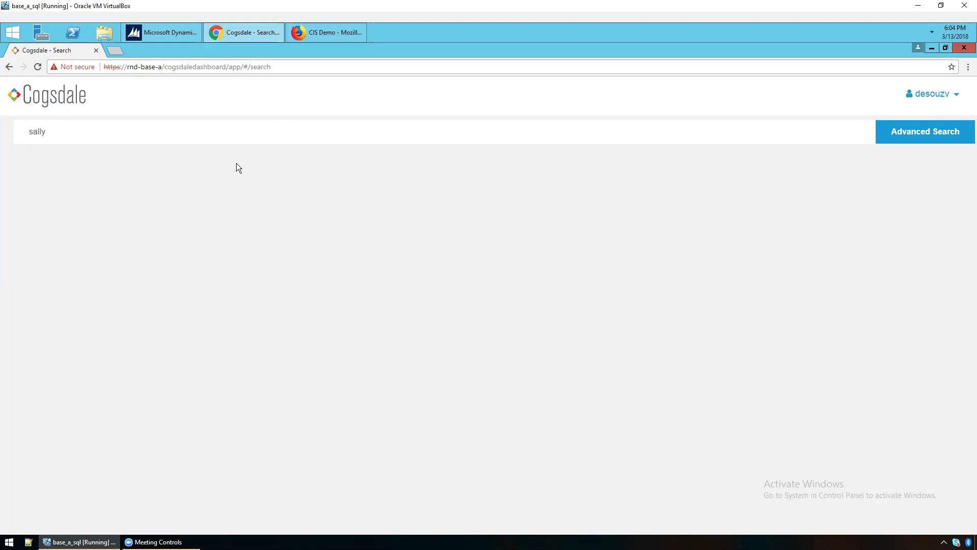
{"action": "key", "text": "Return"}
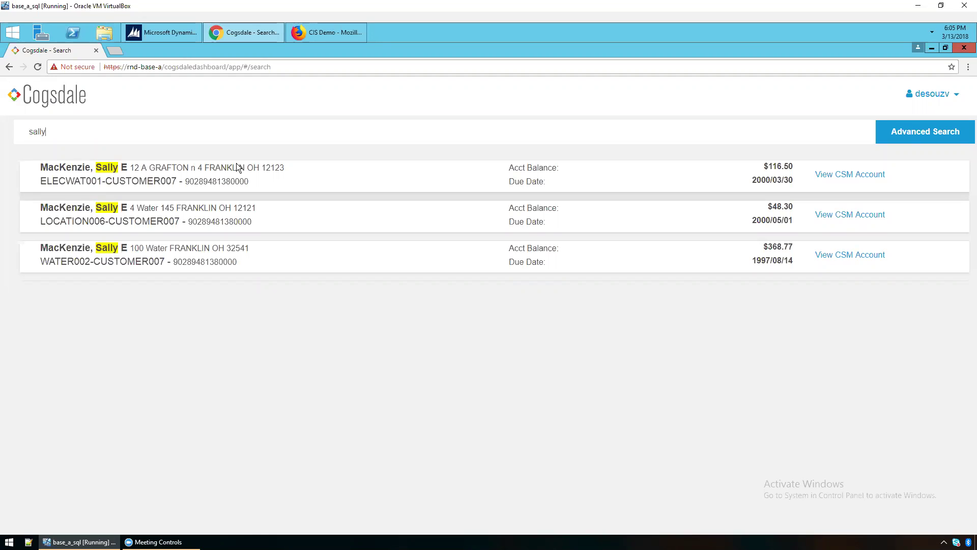
{"action": "key", "text": "BackSpace"}
{"action": "key", "text": "BackSpace"}
{"action": "key", "text": "BackSpace"}
{"action": "key", "text": "BackSpace"}
{"action": "key", "text": "BackSpace"}
{"action": "type", "text": "location"}
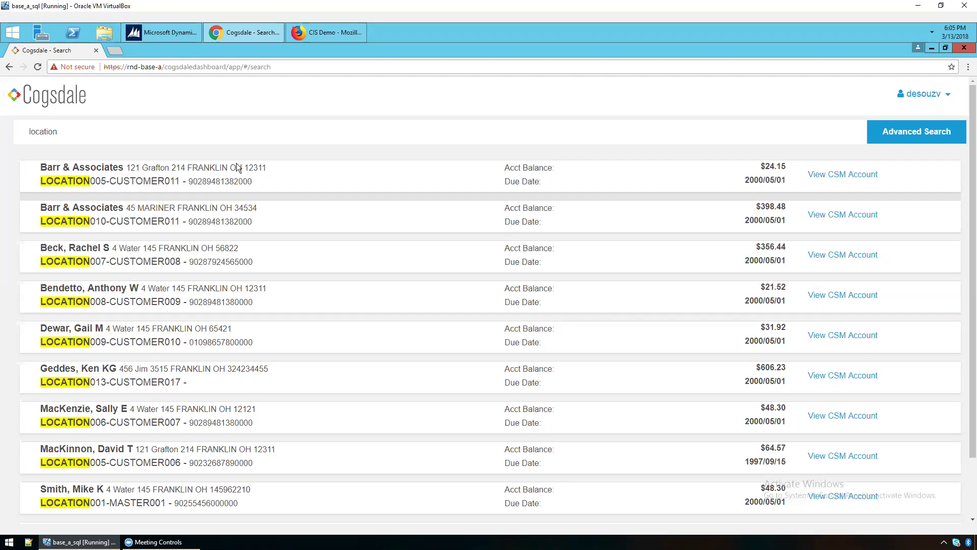
{"action": "key", "text": "BackSpace"}
{"action": "key", "text": "BackSpace"}
{"action": "key", "text": "BackSpace"}
{"action": "key", "text": "BackSpace"}
{"action": "key", "text": "BackSpace"}
{"action": "key", "text": "BackSpace"}
{"action": "key", "text": "BackSpace"}
{"action": "key", "text": "BackSpace"}
{"action": "type", "text": "sally"}
{"action": "key", "text": "Return"}
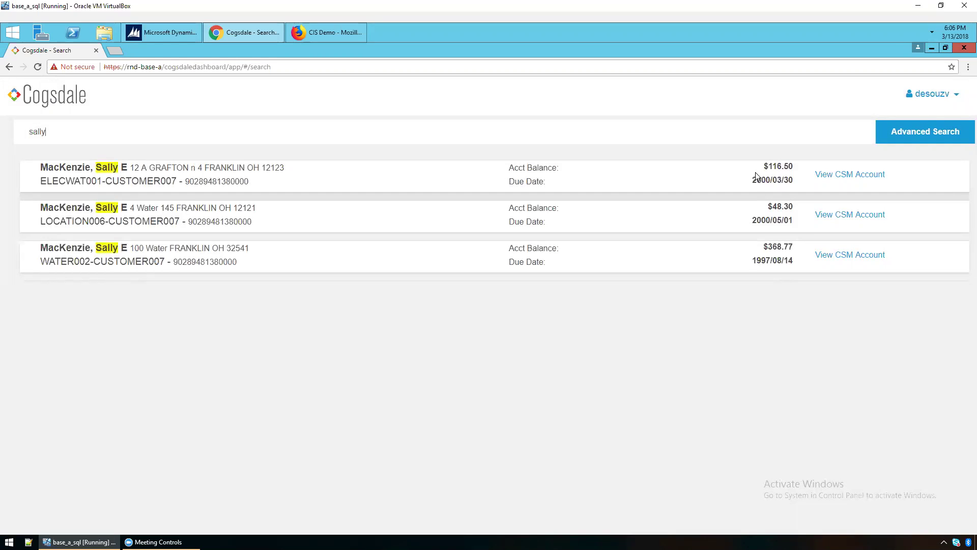
{"action": "left_click_drag", "start_coordinate": [759, 170], "coordinate": [782, 180]}
{"action": "left_click", "coordinate": [652, 185]}
Open the ELECWAT001 account overview, browse the Customer Accounts rows, and switch to LOCATION006.
{"action": "left_click", "coordinate": [628, 187]}
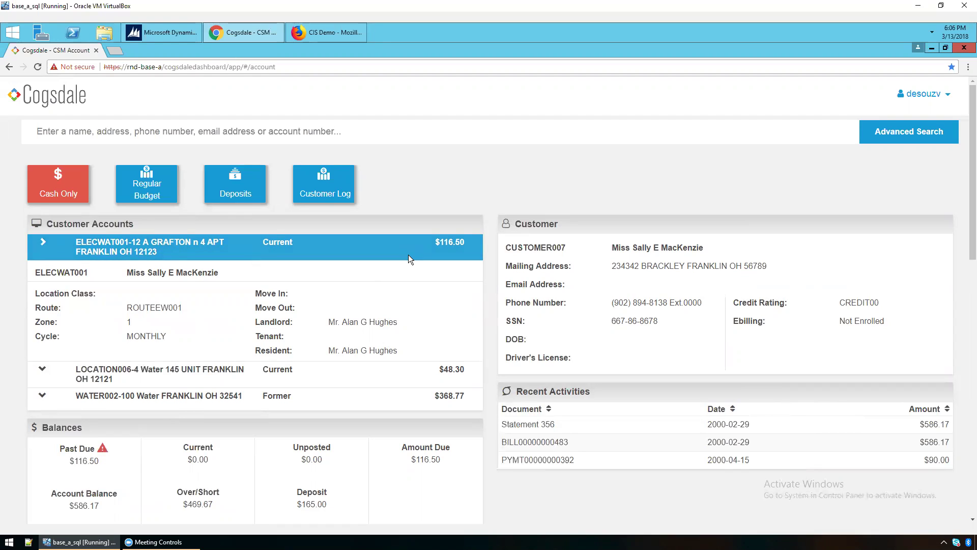
{"action": "left_click", "coordinate": [385, 377]}
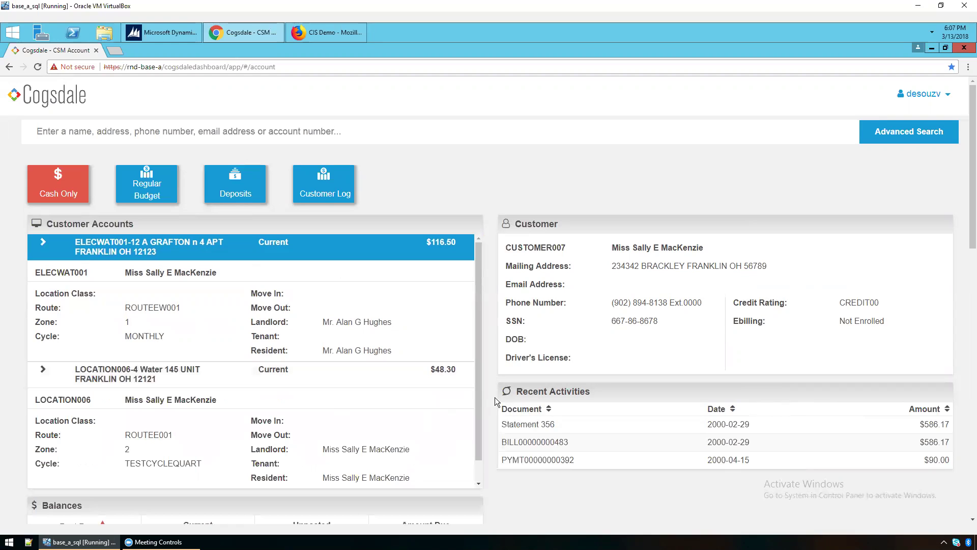
{"action": "left_click_drag", "start_coordinate": [475, 412], "coordinate": [468, 446]}
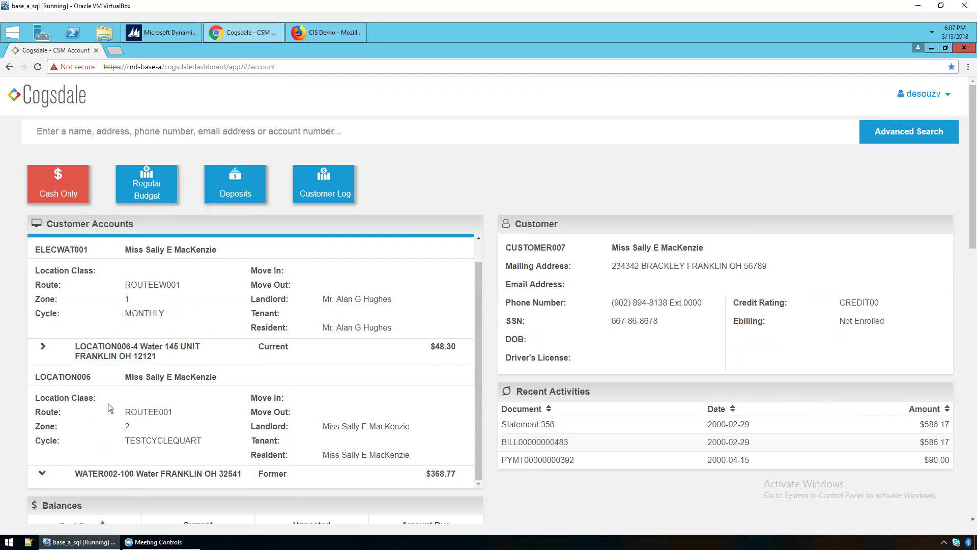
{"action": "left_click", "coordinate": [351, 472]}
{"action": "left_click_drag", "start_coordinate": [478, 400], "coordinate": [479, 379]}
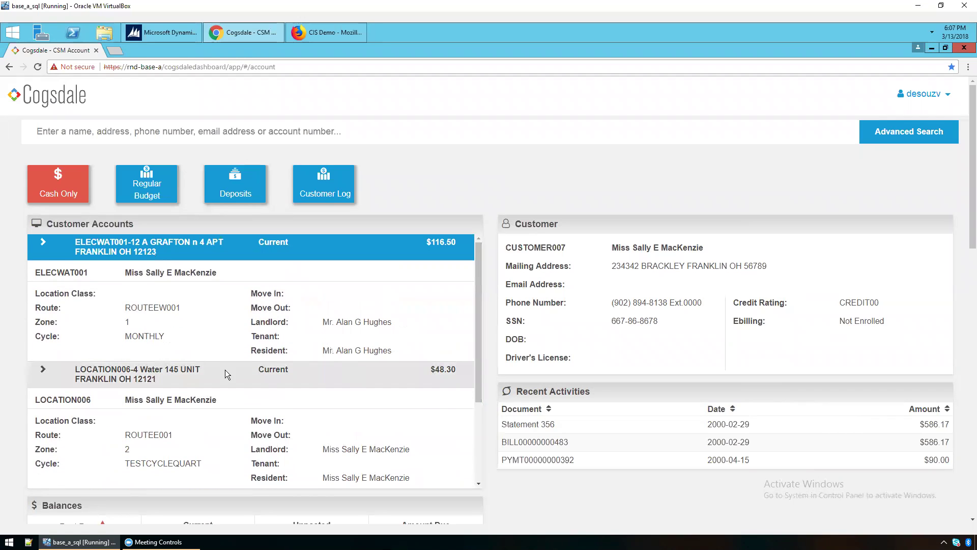
{"action": "left_click", "coordinate": [122, 375]}
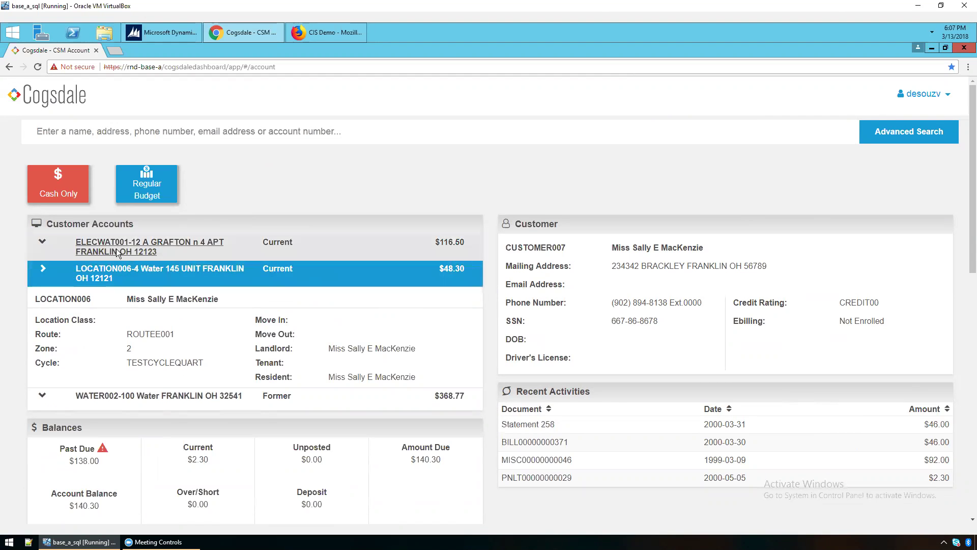
{"action": "left_click", "coordinate": [252, 268]}
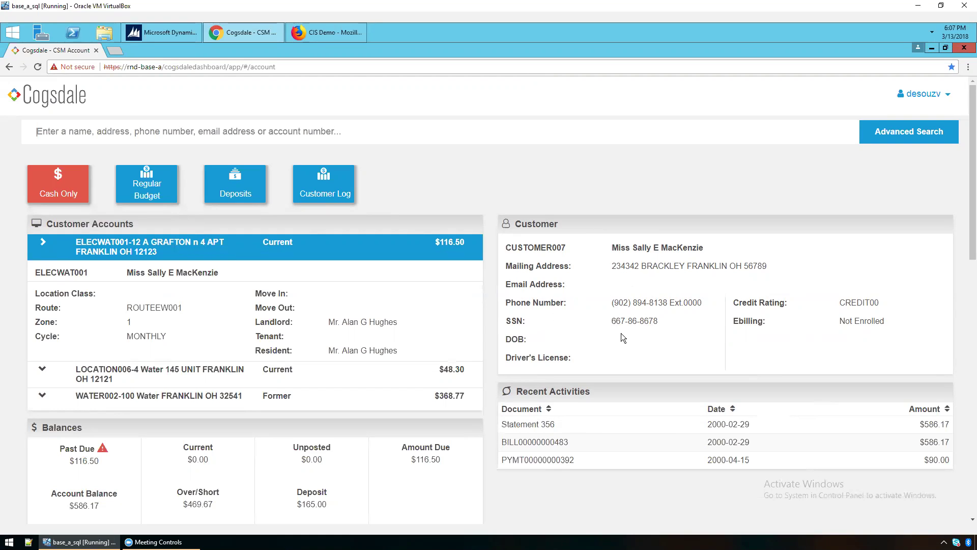
{"action": "scroll", "coordinate": [620, 333], "scroll_direction": "down", "scroll_amount": 1}
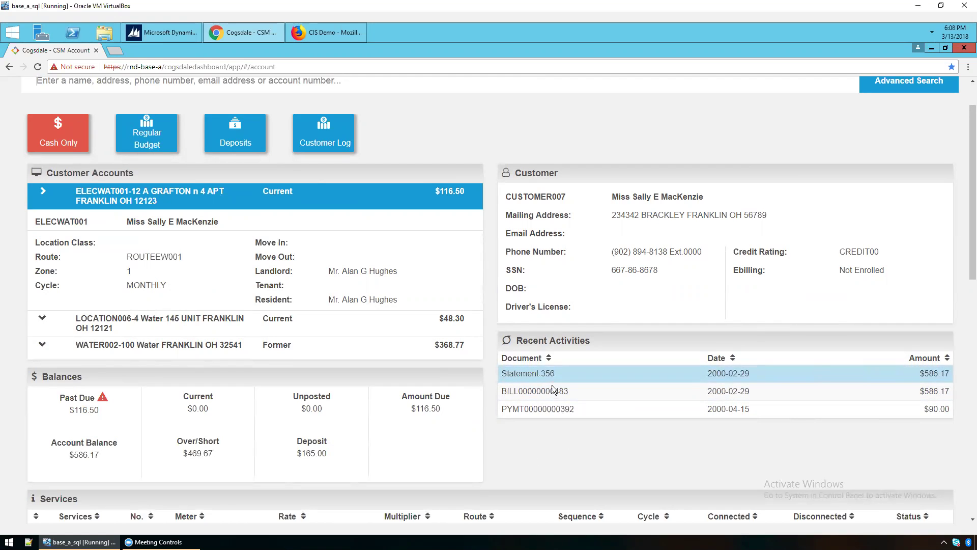
Scroll the account page down to the Services, Consumption Graph and Contact Log panels.
{"action": "scroll", "coordinate": [553, 392], "scroll_direction": "down", "scroll_amount": 6}
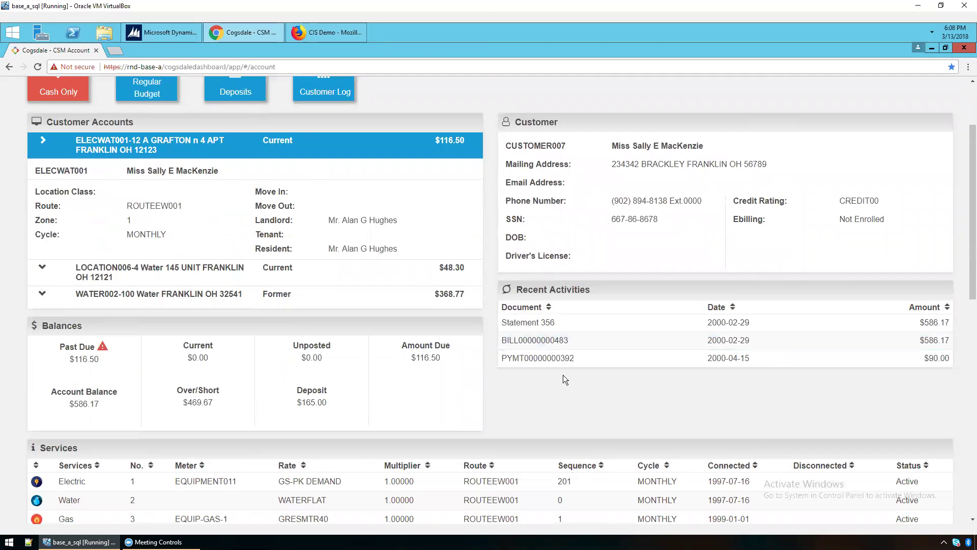
{"action": "scroll", "coordinate": [565, 377], "scroll_direction": "down", "scroll_amount": 2}
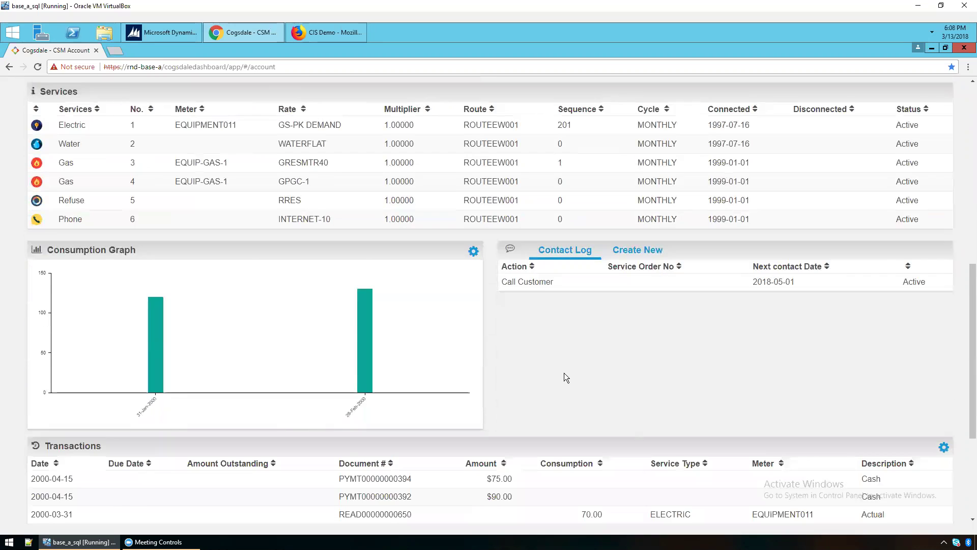
{"action": "scroll", "coordinate": [564, 374], "scroll_direction": "up", "scroll_amount": 1}
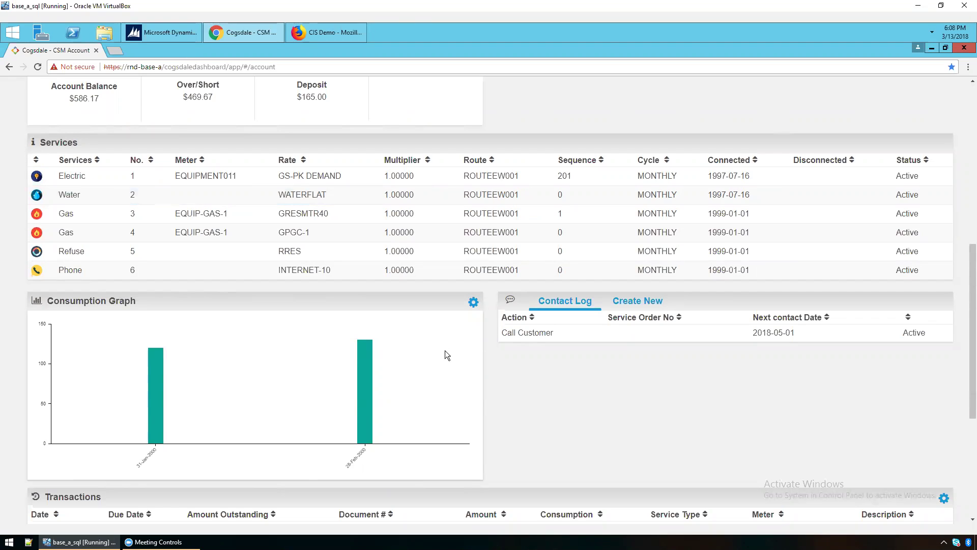
{"action": "left_click", "coordinate": [472, 304]}
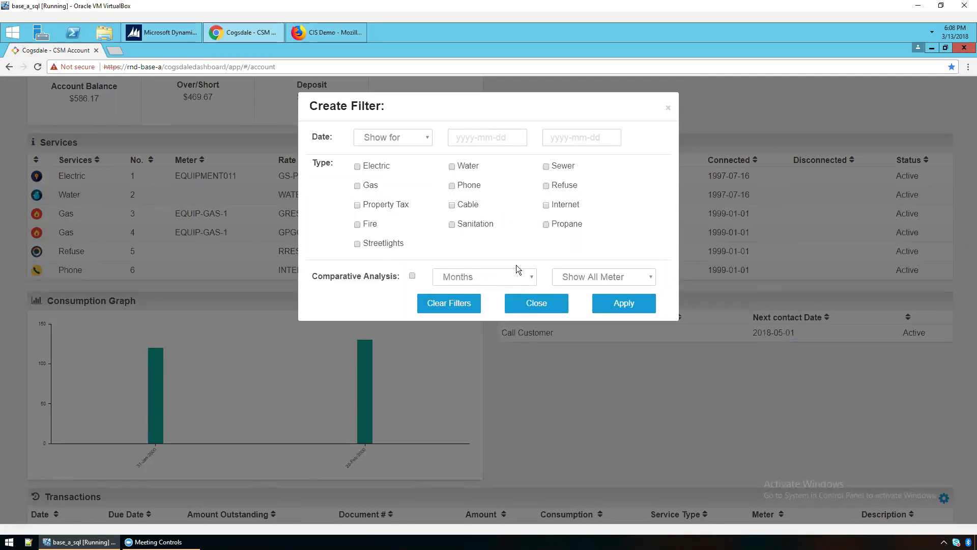
{"action": "left_click", "coordinate": [533, 305]}
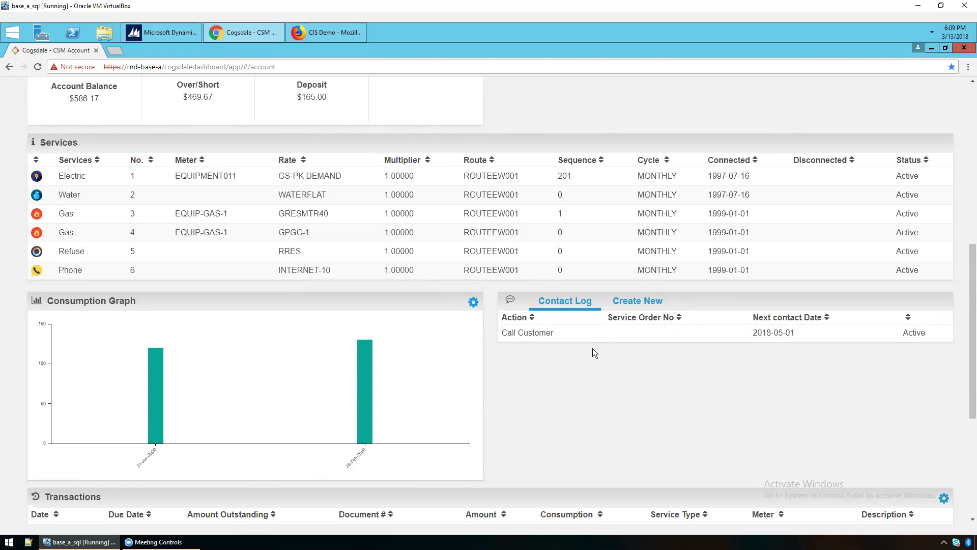
{"action": "left_click", "coordinate": [629, 308]}
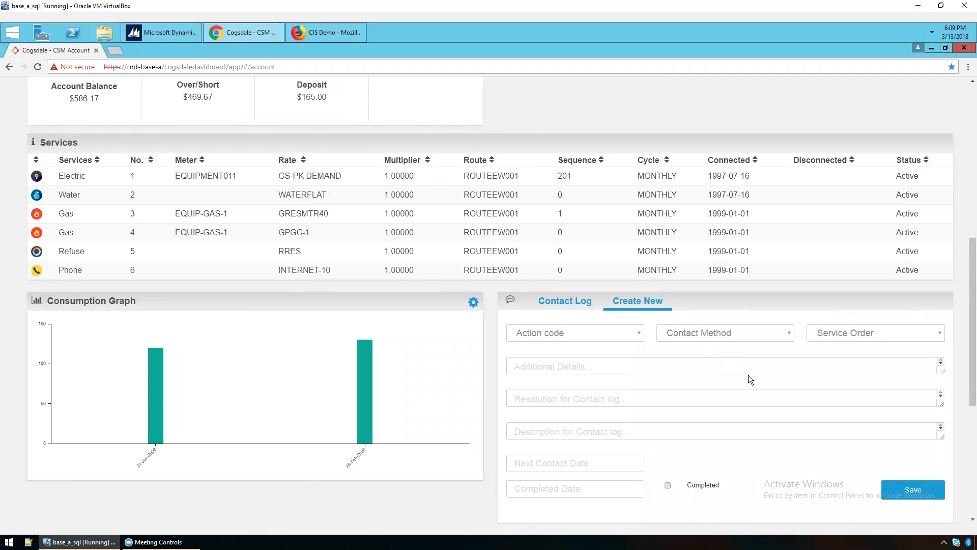
{"action": "scroll", "coordinate": [748, 374], "scroll_direction": "down", "scroll_amount": 1}
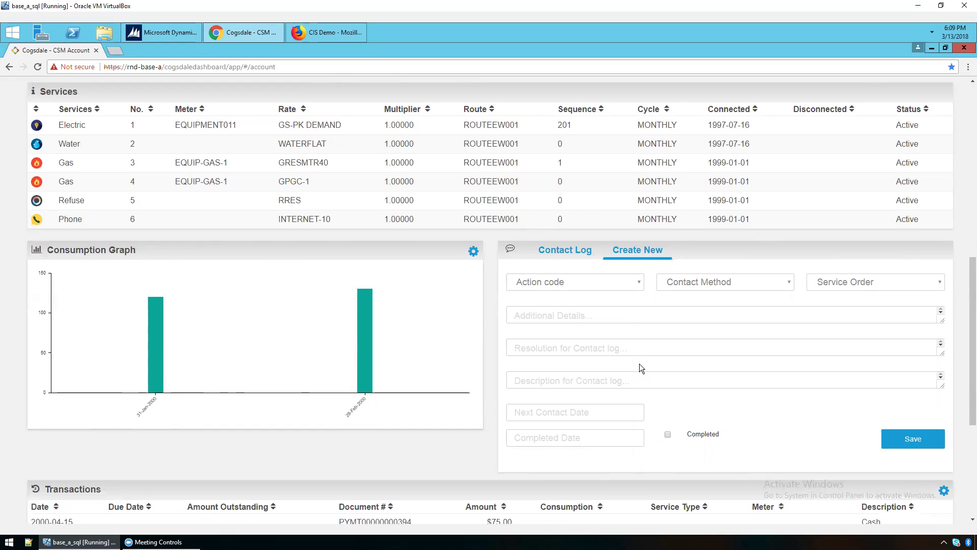
{"action": "left_click", "coordinate": [566, 251]}
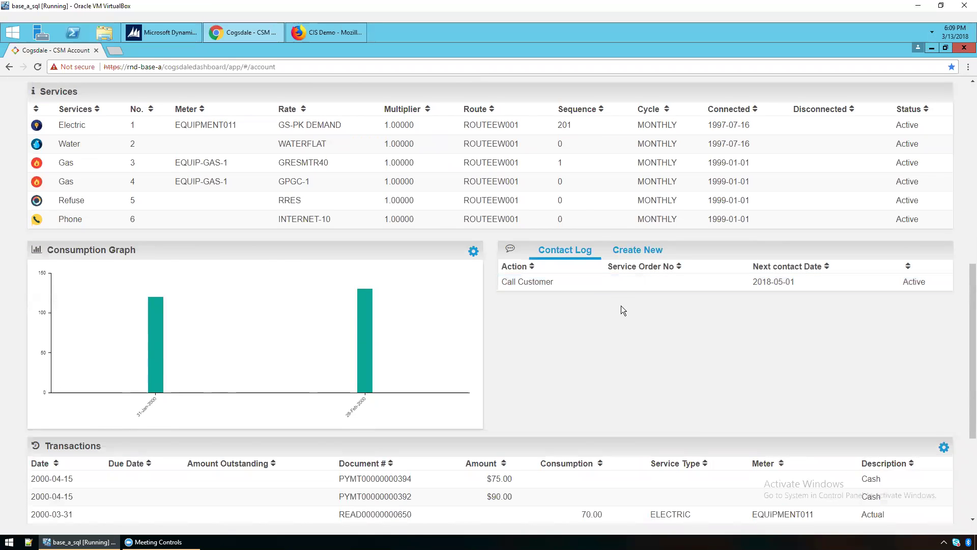
{"action": "scroll", "coordinate": [623, 309], "scroll_direction": "down", "scroll_amount": 4}
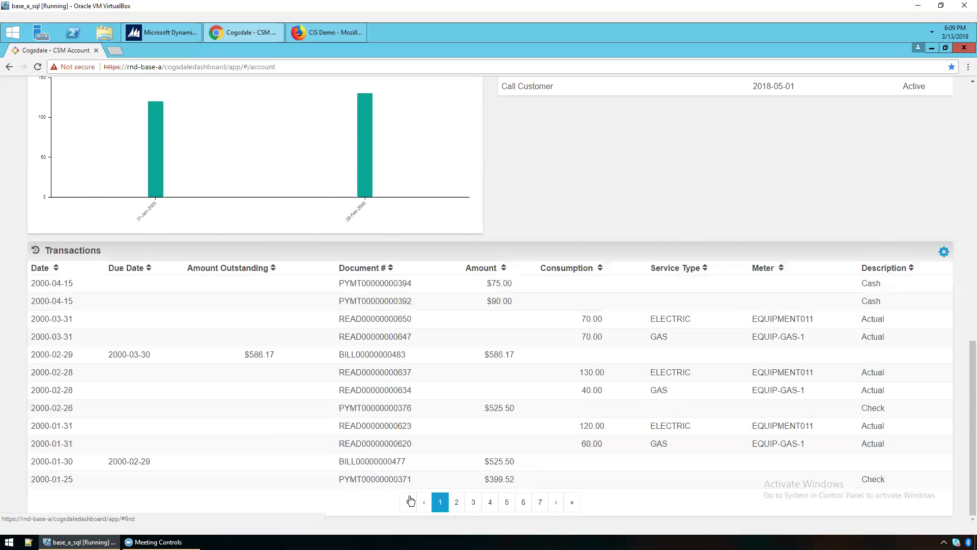
Page through transactions to page three and back, then sort them by date both ways.
{"action": "left_click", "coordinate": [456, 502]}
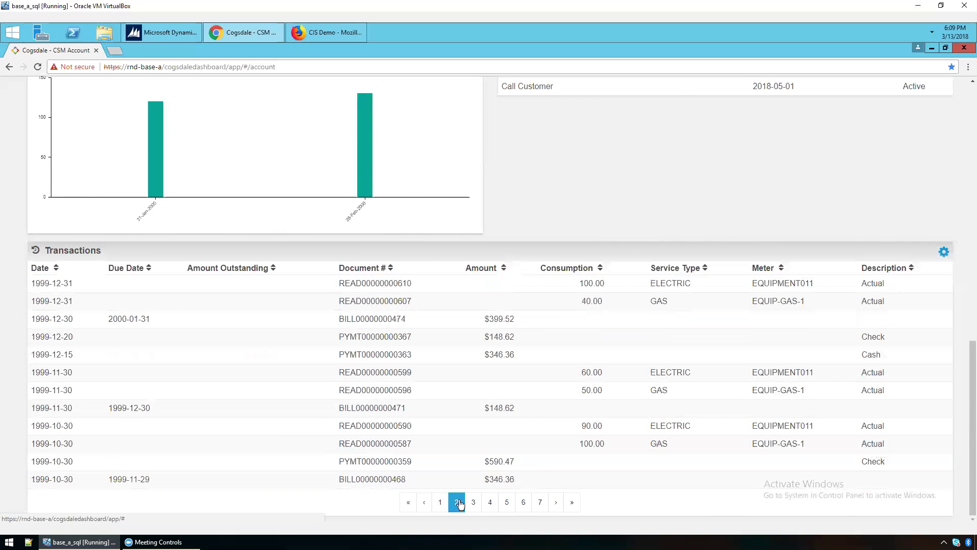
{"action": "left_click", "coordinate": [473, 503]}
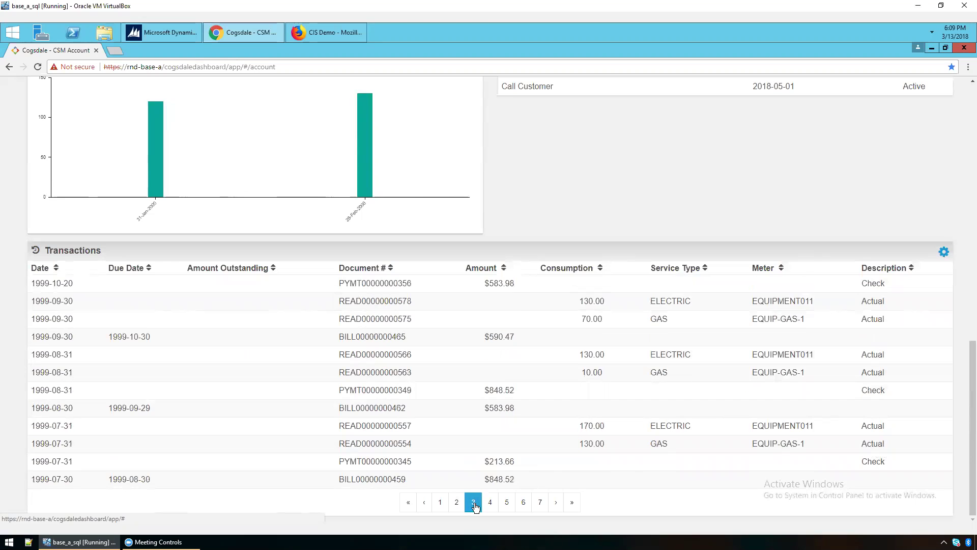
{"action": "left_click", "coordinate": [441, 503]}
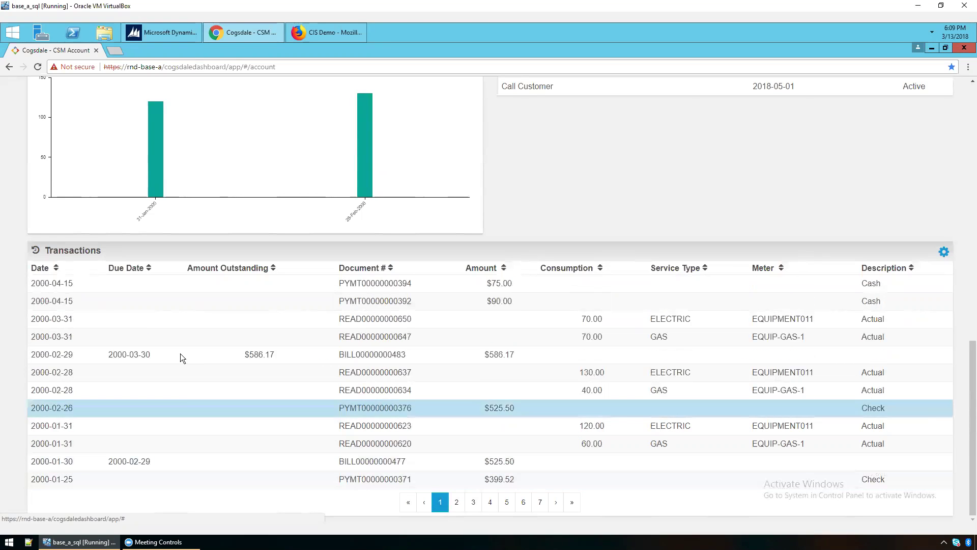
{"action": "left_click", "coordinate": [57, 268]}
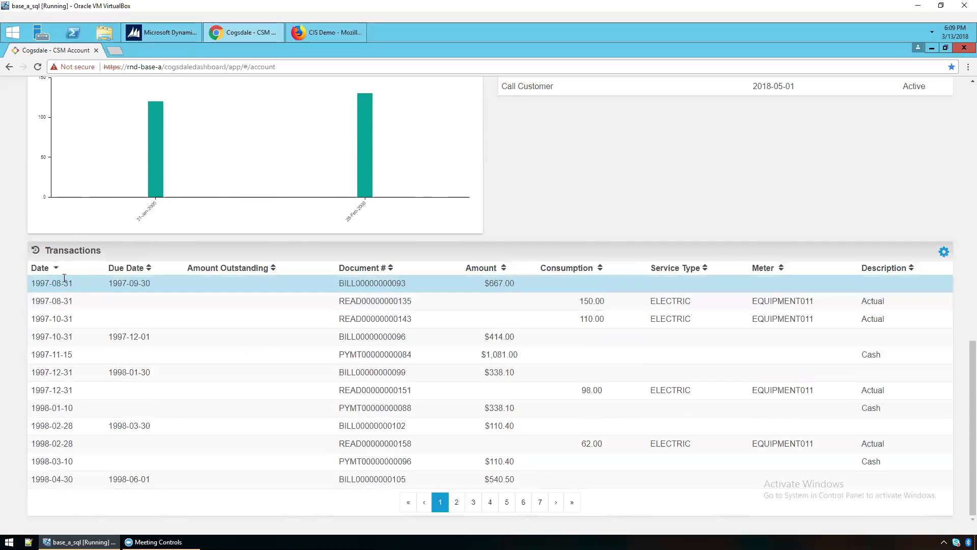
{"action": "left_click", "coordinate": [56, 268]}
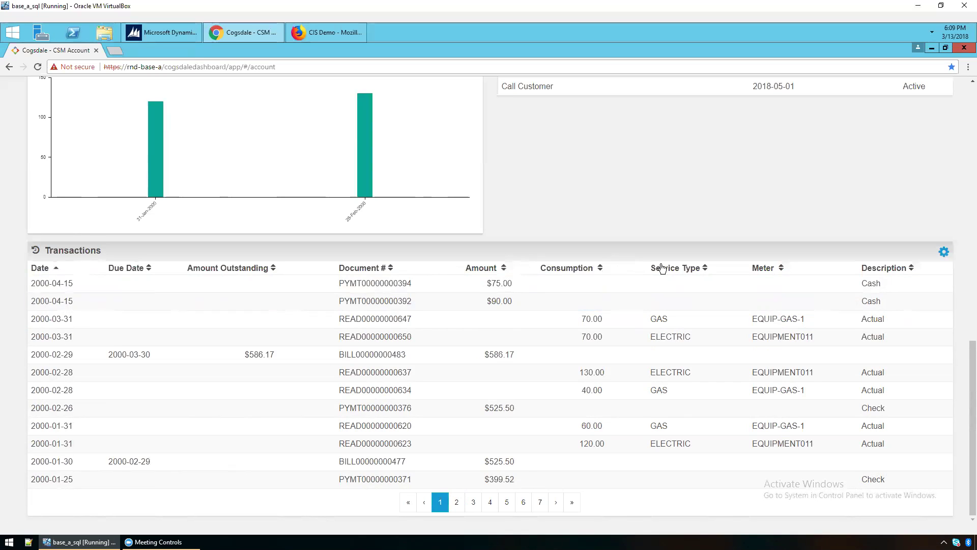
Dismiss the transaction filter options without applying a filter and return to the page top.
{"action": "left_click", "coordinate": [944, 252]}
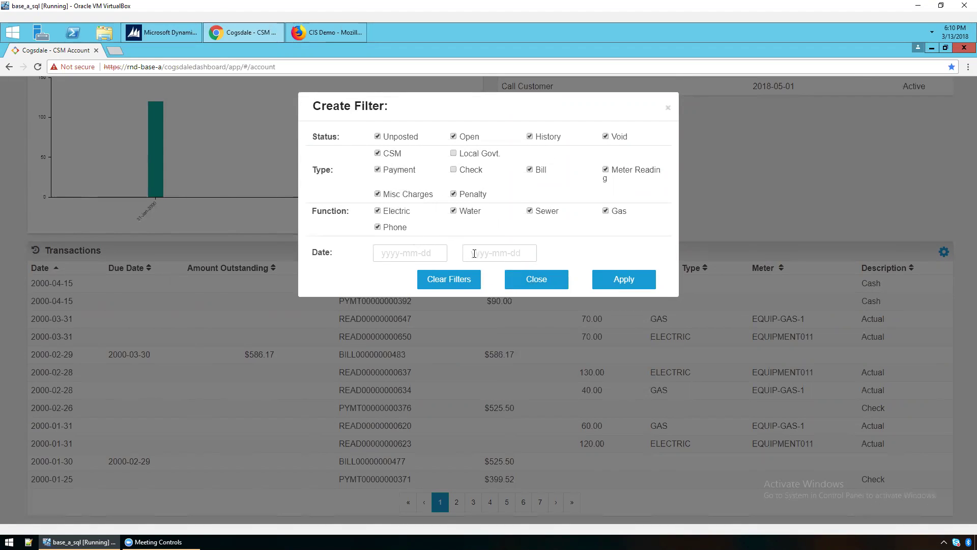
{"action": "left_click", "coordinate": [527, 282]}
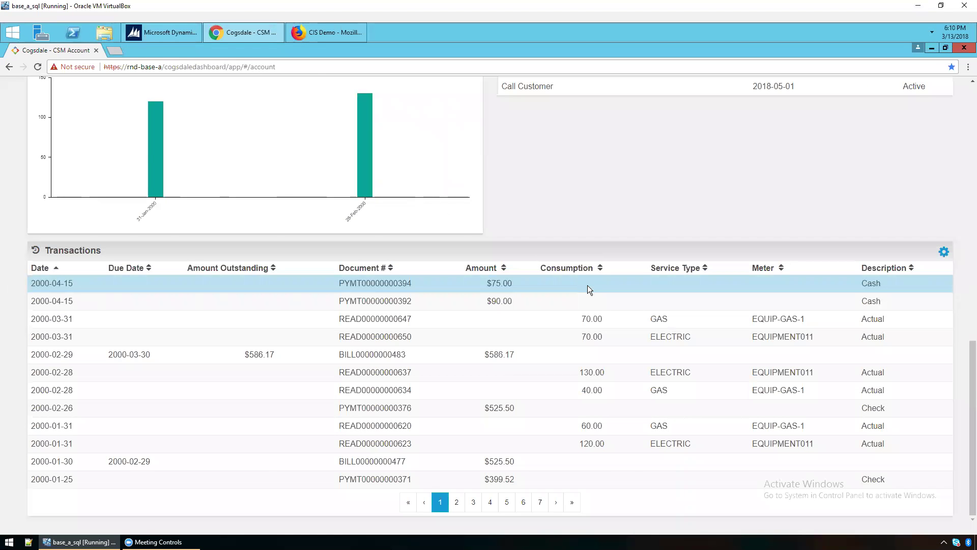
{"action": "scroll", "coordinate": [587, 285], "scroll_direction": "up", "scroll_amount": 10}
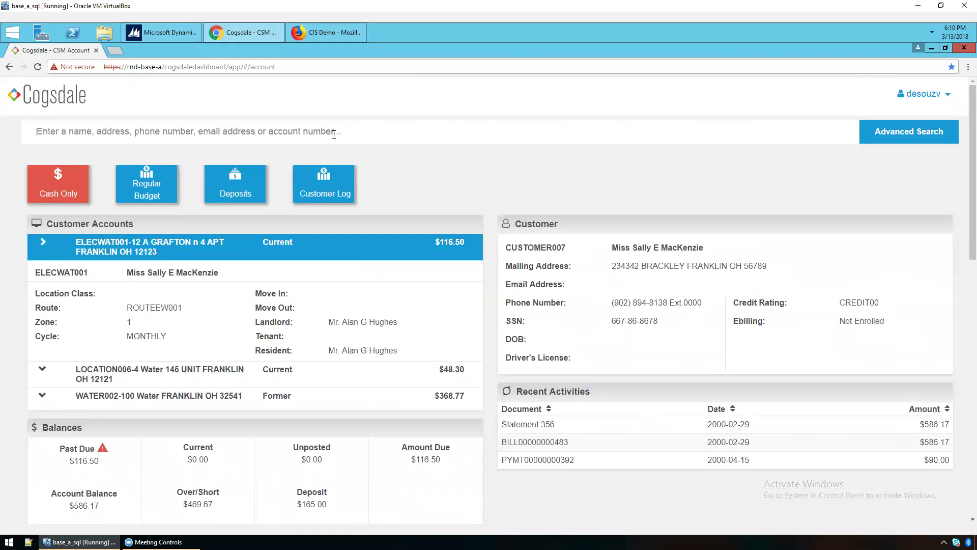
Quick-search by the customer's surname to list the five matching accounts and balances.
{"action": "left_click", "coordinate": [334, 136]}
{"action": "type", "text": "smith"}
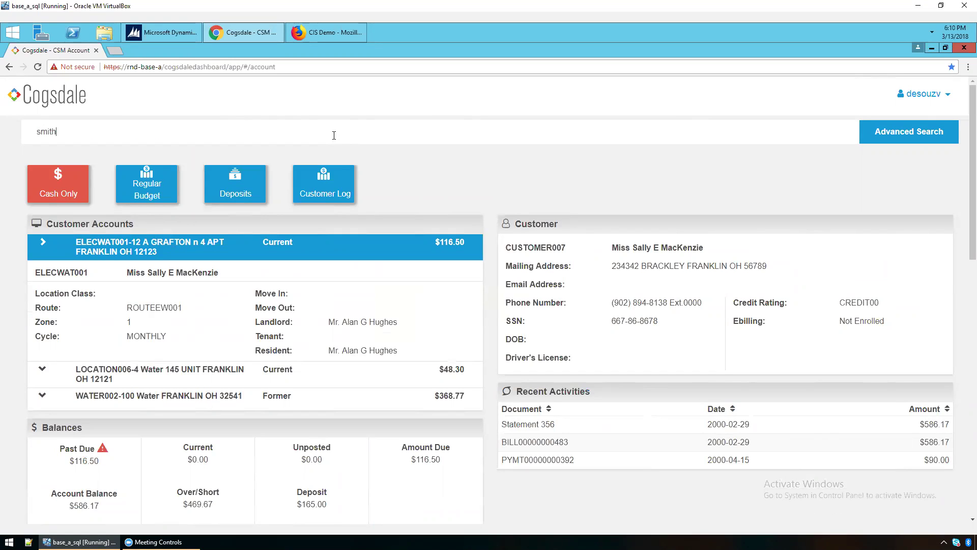
{"action": "type", "text": ", m"}
{"action": "key", "text": "BackSpace"}
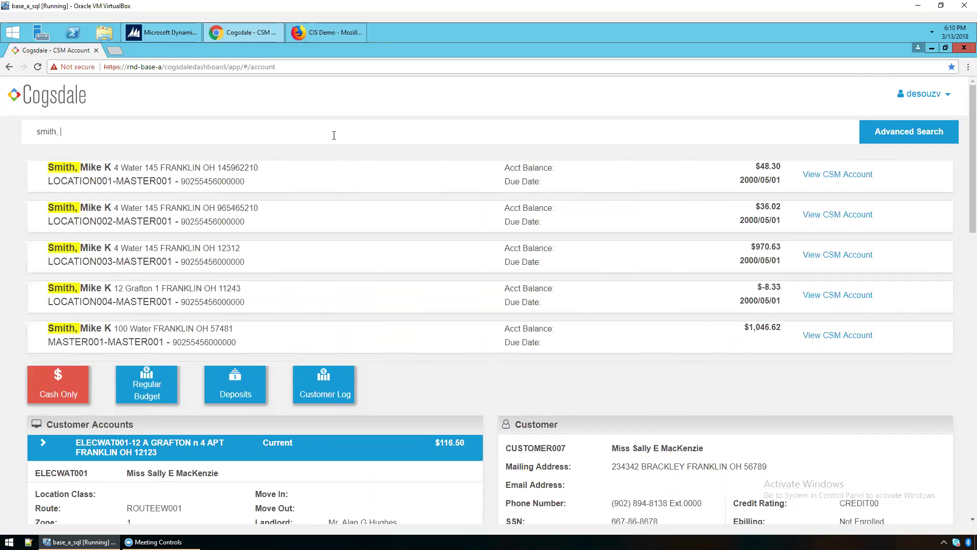
Run an Advanced Search by the customer's name and scroll to the LOCATION003-MASTER001 result.
{"action": "left_click", "coordinate": [895, 132]}
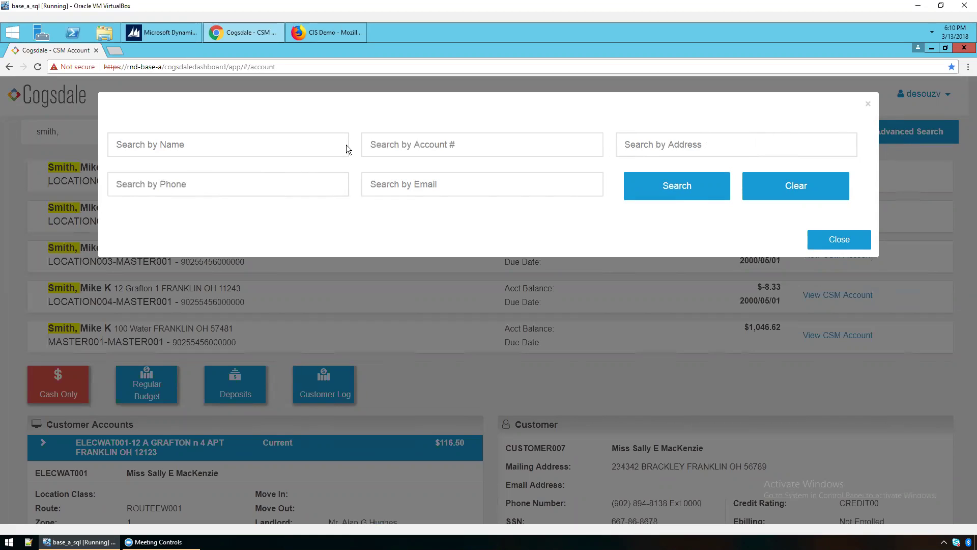
{"action": "left_click", "coordinate": [671, 150]}
{"action": "left_click", "coordinate": [184, 140]}
{"action": "type", "text": "smith"}
{"action": "left_click", "coordinate": [645, 190]}
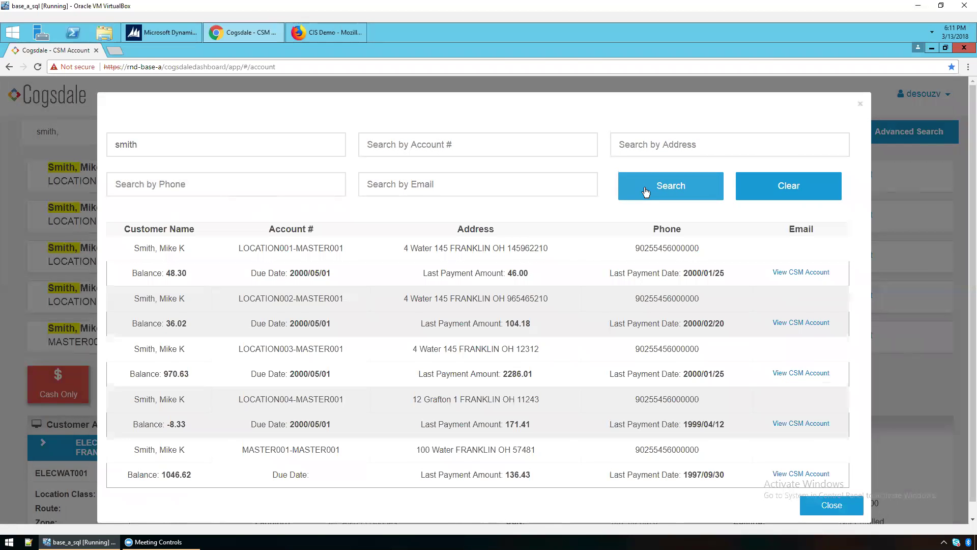
{"action": "scroll", "coordinate": [343, 307], "scroll_direction": "down", "scroll_amount": 1}
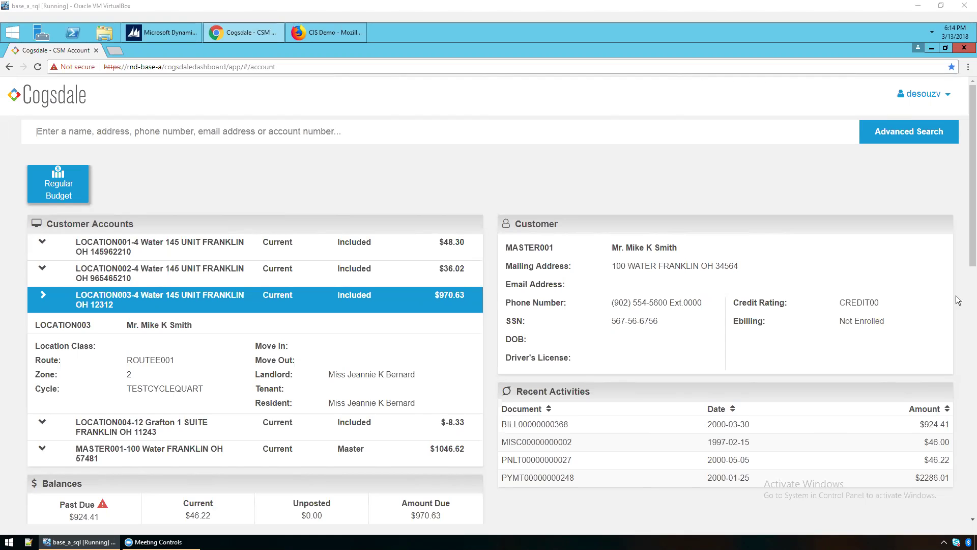
{"action": "left_click_drag", "start_coordinate": [892, 301], "coordinate": [733, 301]}
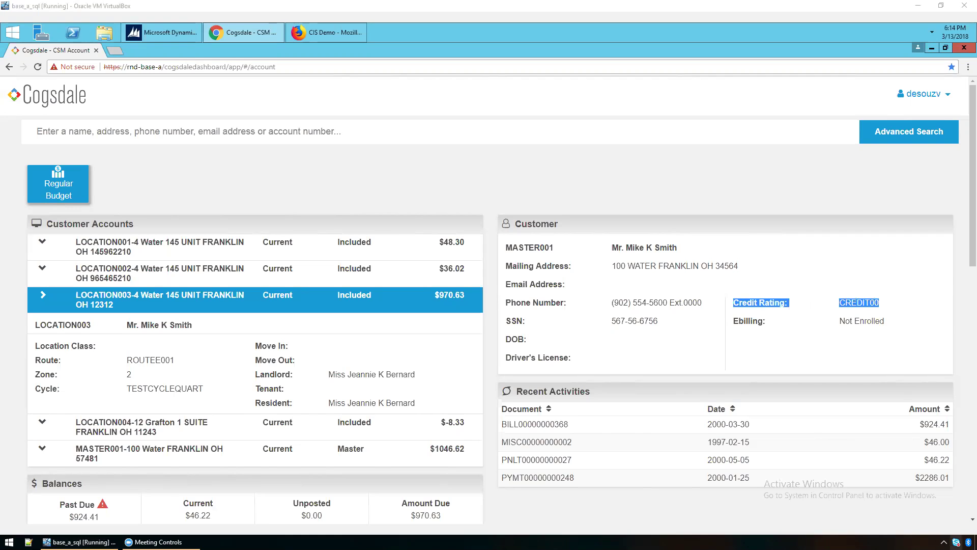
{"action": "mouse_move", "coordinate": [976, 549]}
{"action": "left_click", "coordinate": [457, 191]}
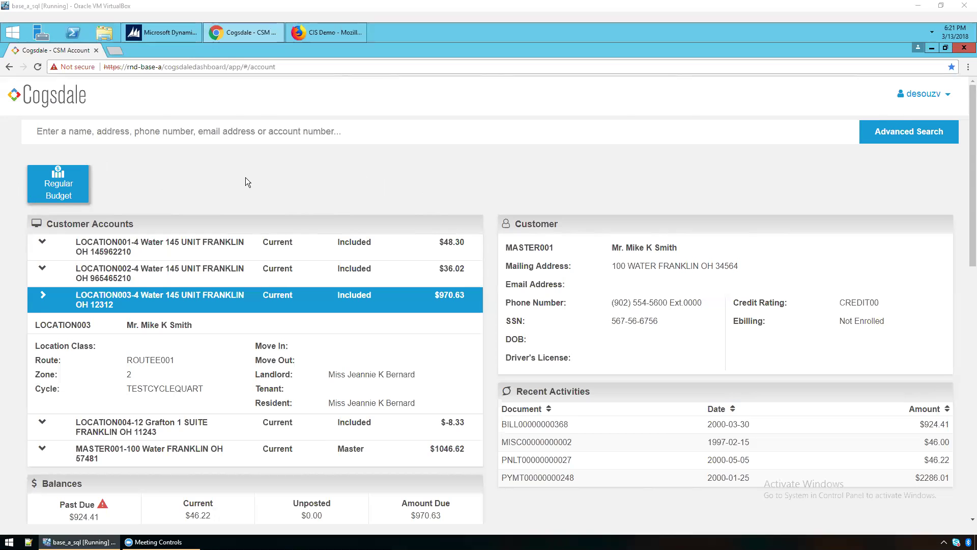
{"action": "left_click", "coordinate": [331, 30]}
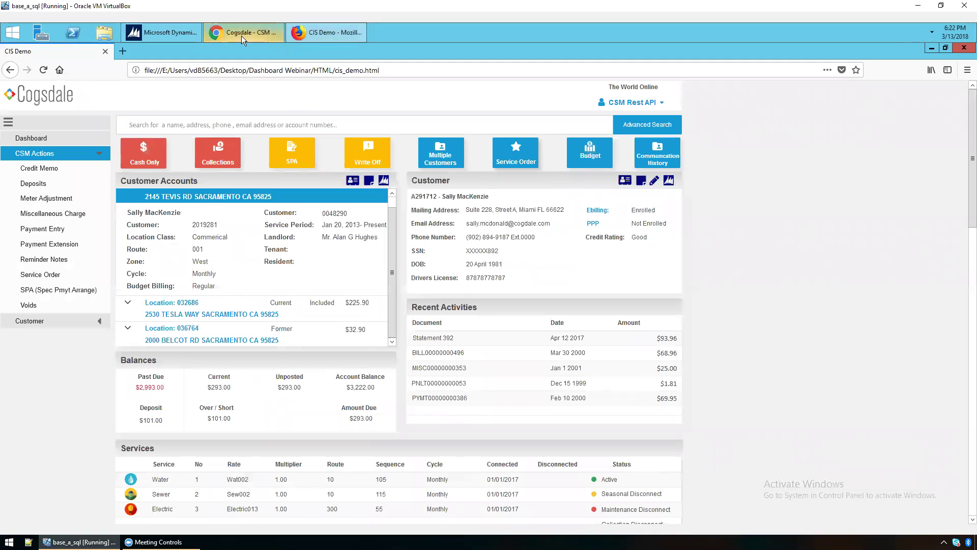
{"action": "left_click", "coordinate": [241, 36]}
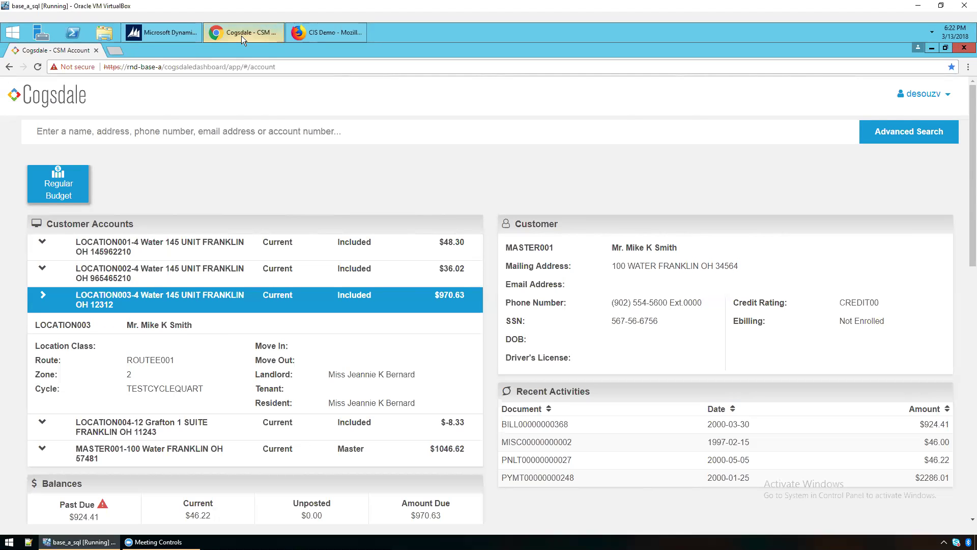
{"action": "scroll", "coordinate": [314, 184], "scroll_direction": "down", "scroll_amount": 1}
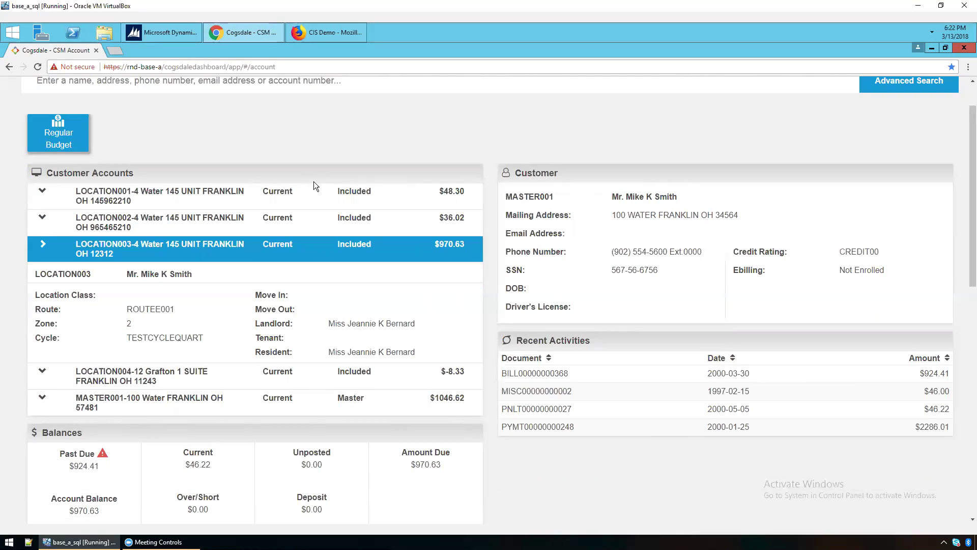
{"action": "scroll", "coordinate": [314, 184], "scroll_direction": "down", "scroll_amount": 1}
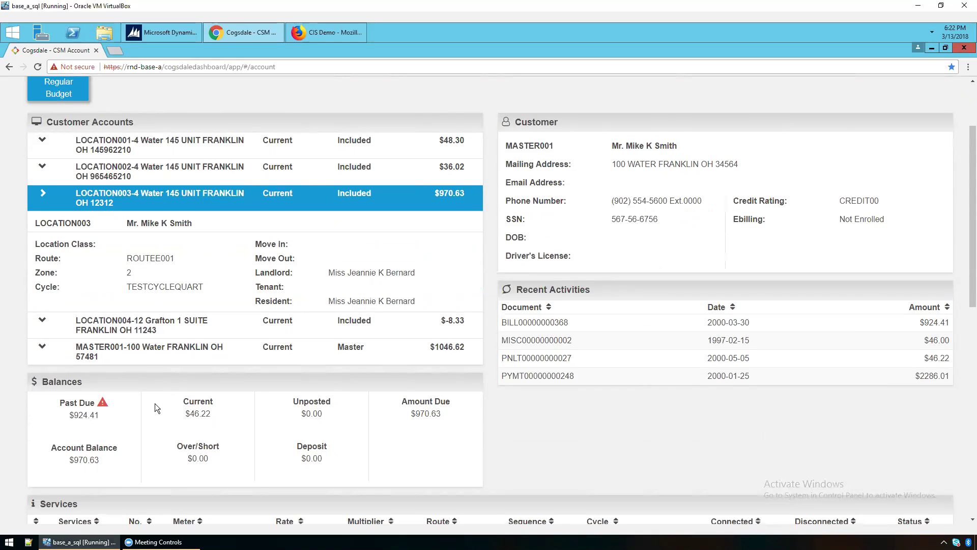
{"action": "scroll", "coordinate": [156, 402], "scroll_direction": "up", "scroll_amount": 2}
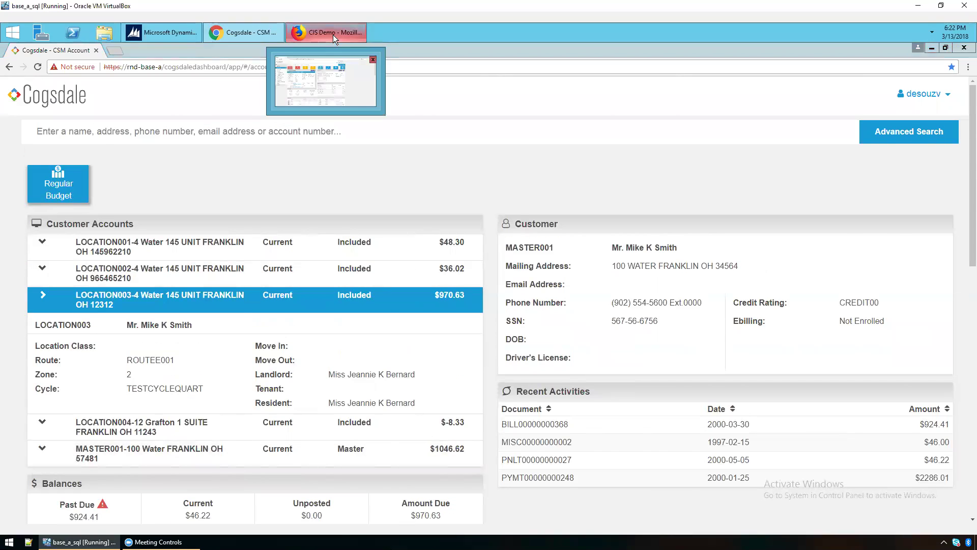
Bring the Firefox CIS Demo window forward showing the LOCATION003 account overview.
{"action": "left_click", "coordinate": [332, 35]}
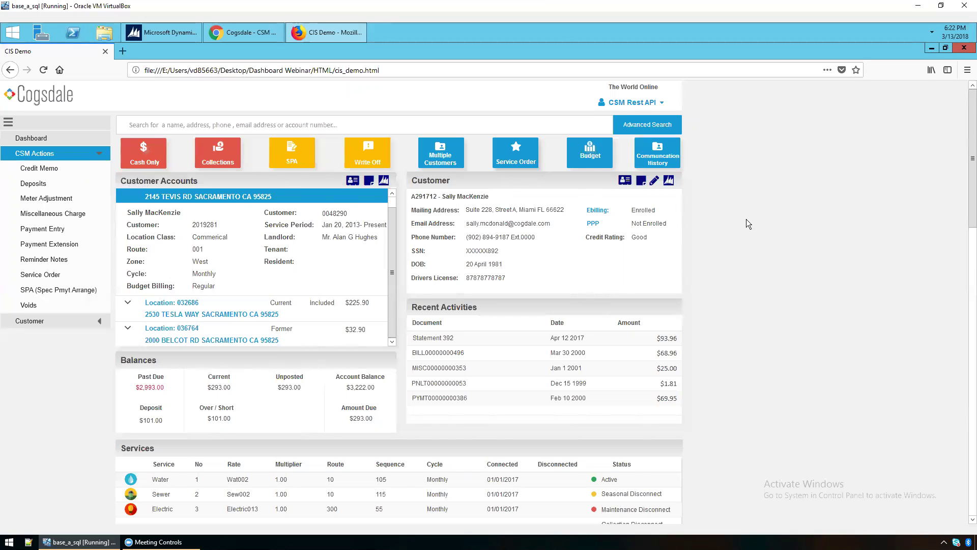
Launch the Dynamics GP Credit Memo Entry form from the CSM Actions menu.
{"action": "left_click", "coordinate": [57, 175]}
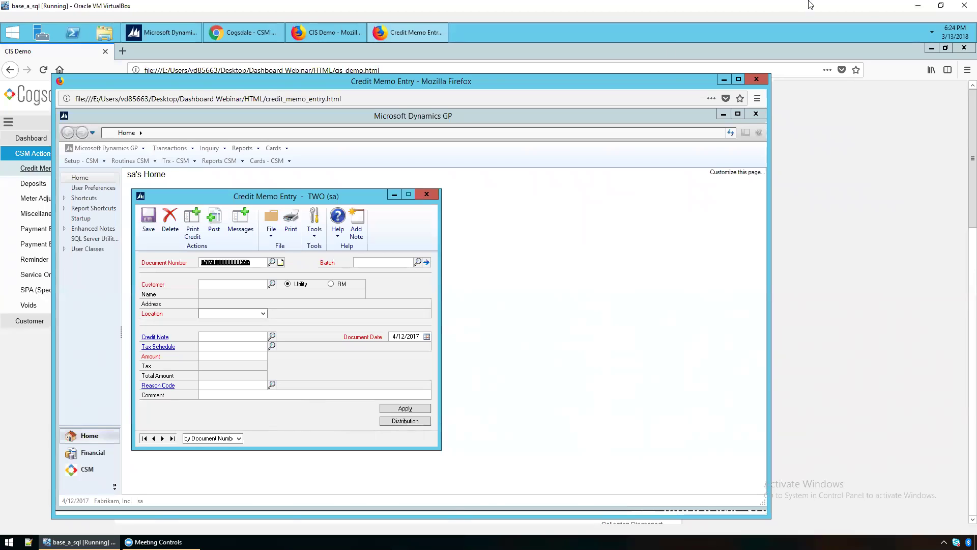
Bring the CIS Demo account overview forward, showing $2,993.00 past due and $3,222.00 balance.
{"action": "left_click", "coordinate": [31, 356]}
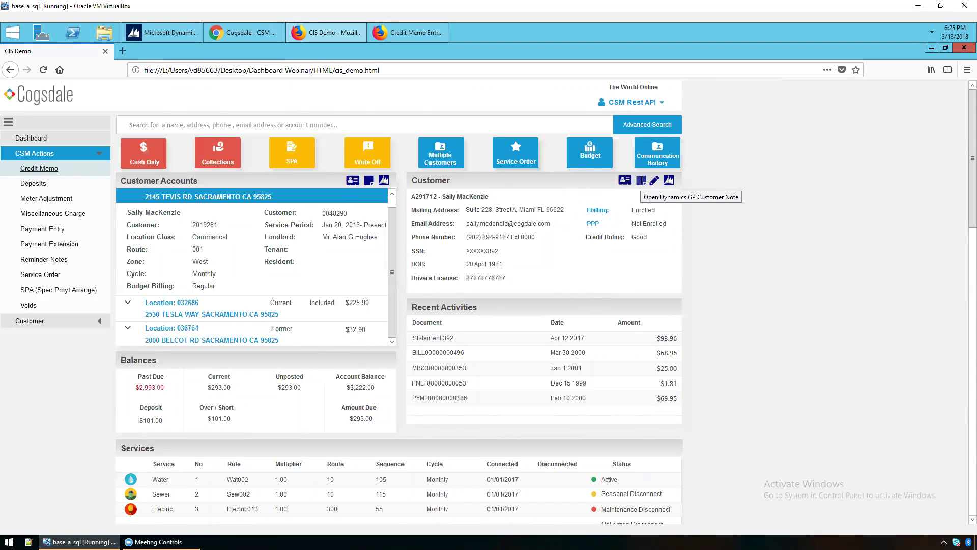
{"action": "left_click", "coordinate": [640, 182]}
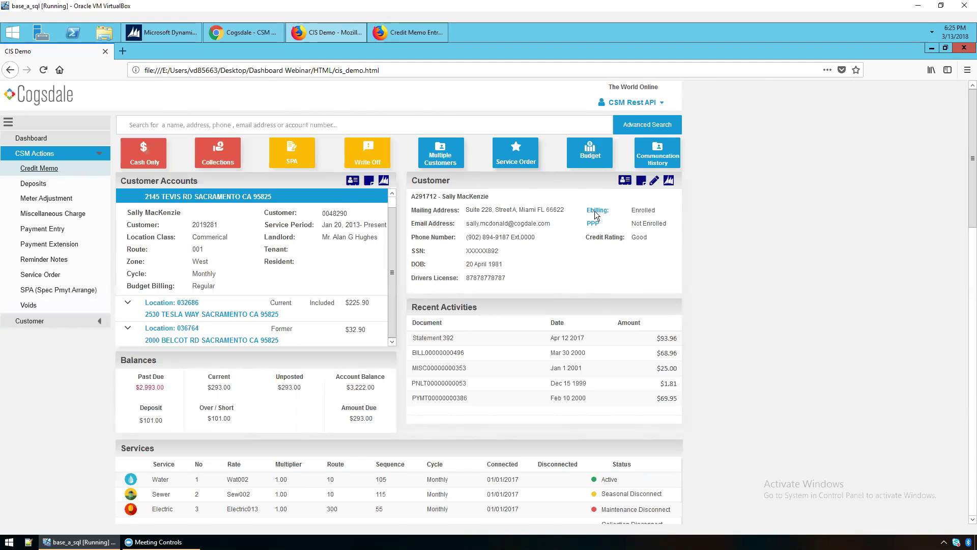
{"action": "left_click", "coordinate": [653, 184]}
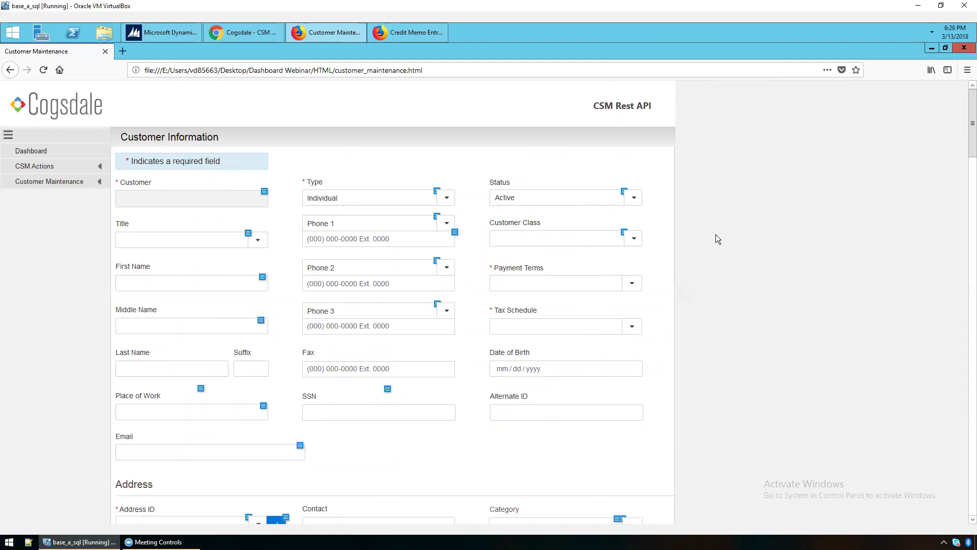
{"action": "scroll", "coordinate": [667, 252], "scroll_direction": "down", "scroll_amount": 1}
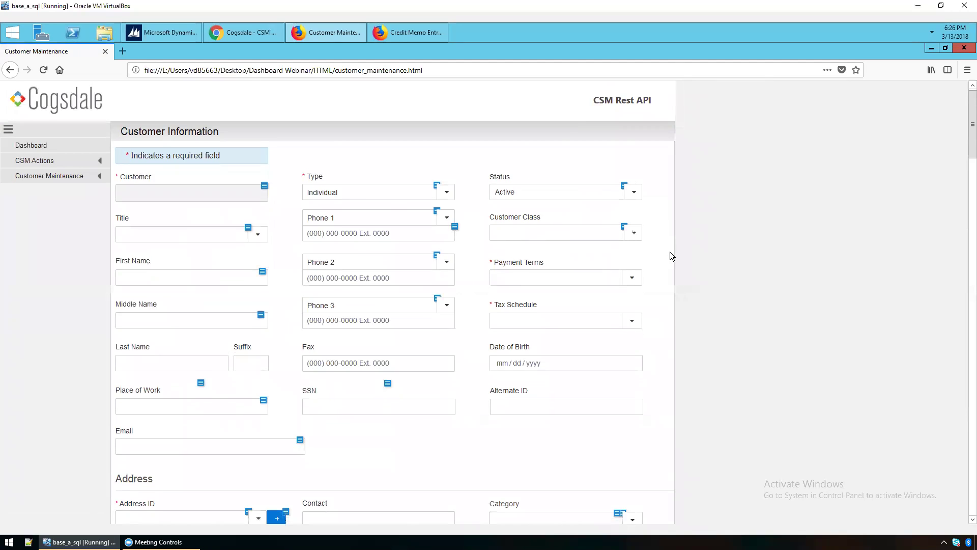
{"action": "scroll", "coordinate": [670, 251], "scroll_direction": "down", "scroll_amount": 3}
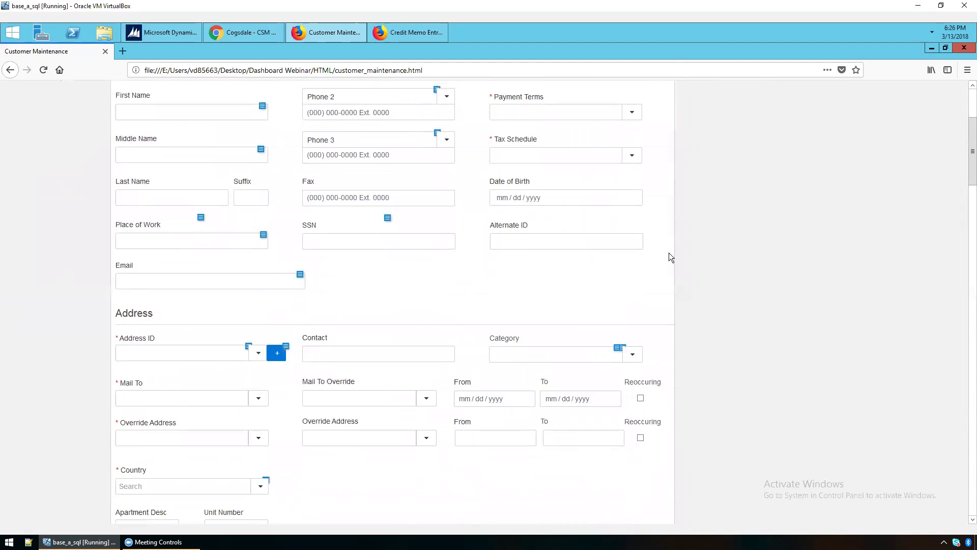
{"action": "scroll", "coordinate": [669, 252], "scroll_direction": "up", "scroll_amount": 3}
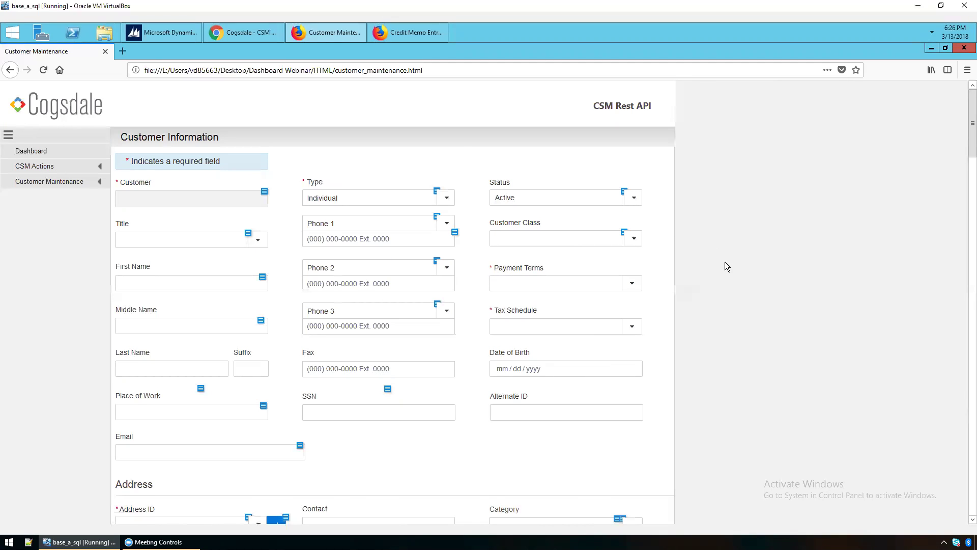
{"action": "key", "text": "alt+Left"}
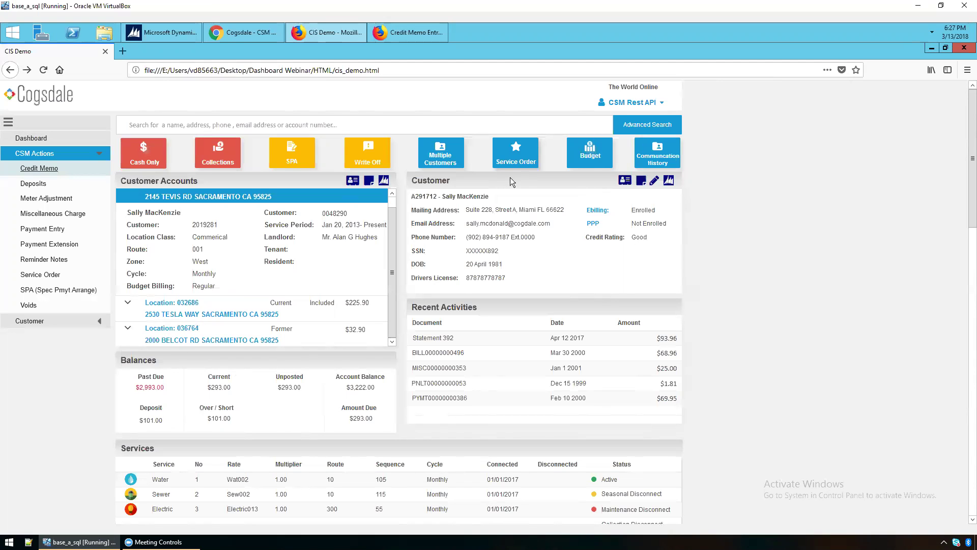
Sign out of the live CSM Dashboard account in Chrome from the user menu.
{"action": "left_click", "coordinate": [234, 35]}
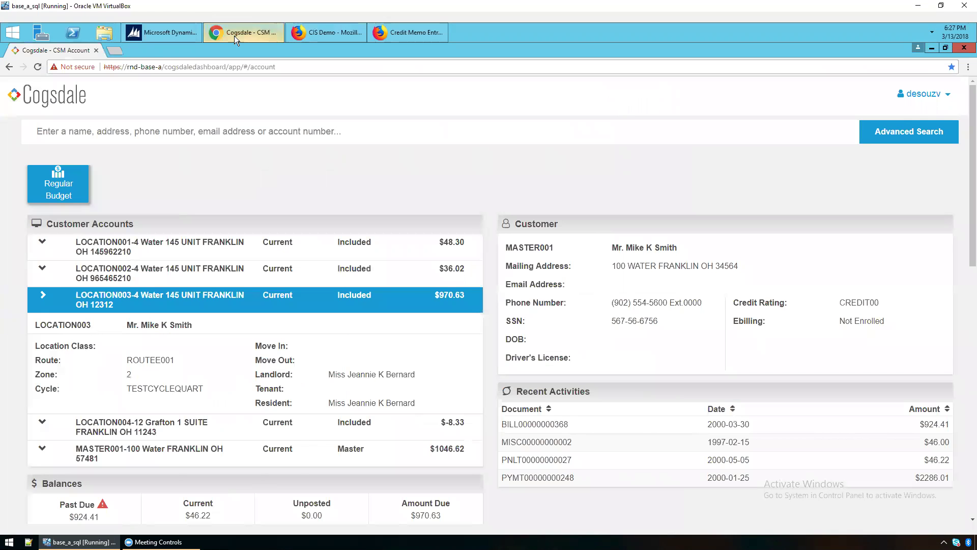
{"action": "left_click", "coordinate": [929, 96]}
{"action": "left_click", "coordinate": [939, 142]}
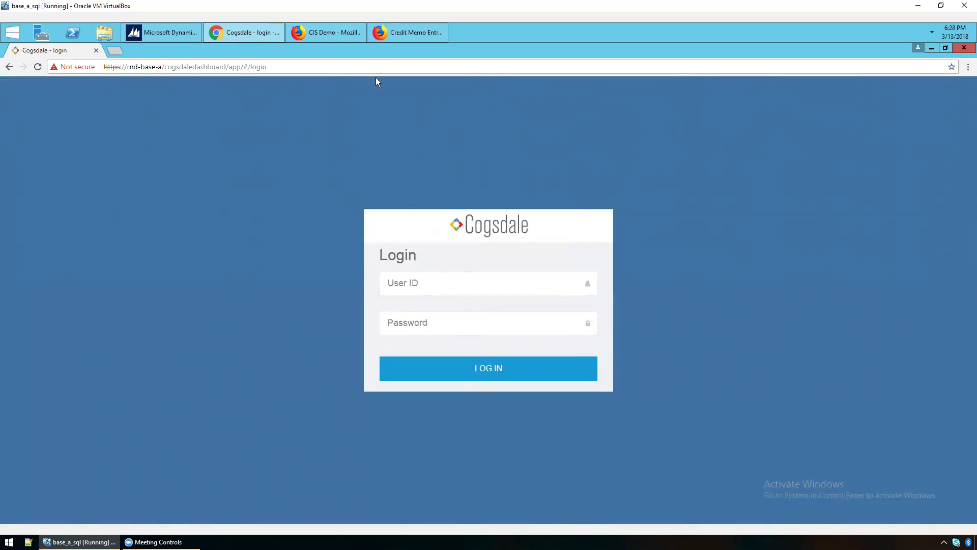
Return to the CIS Demo account overview in Firefox, showing $3,222.00 balance and $293.00 due.
{"action": "left_click", "coordinate": [344, 35]}
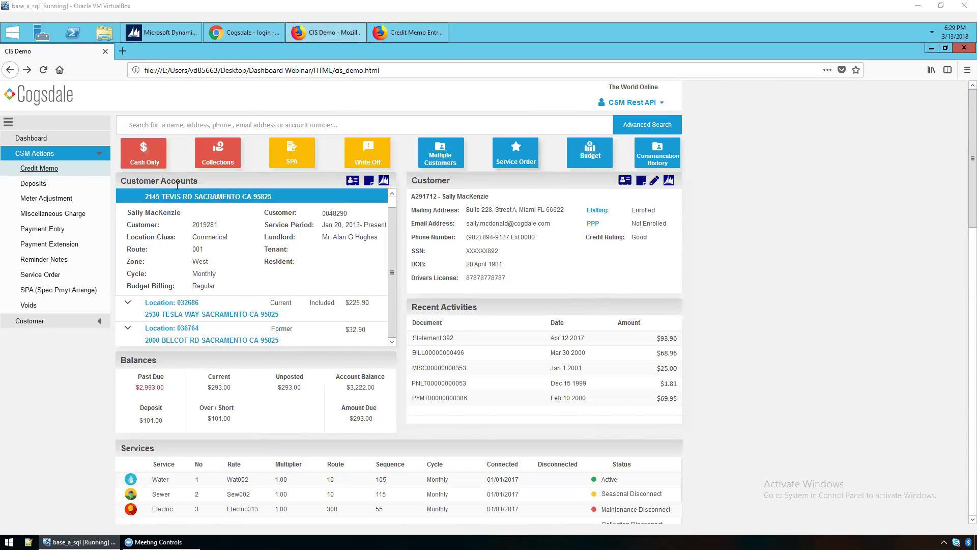
Review the CIS Demo customer overview's account details, balances, recent activities and services.
{"action": "mouse_move", "coordinate": [158, 155]}
Scroll down to the monthly Consumption chart and Contact Log panels.
{"action": "scroll", "coordinate": [726, 233], "scroll_direction": "down", "scroll_amount": 4}
{"action": "scroll", "coordinate": [725, 235], "scroll_direction": "down", "scroll_amount": 3}
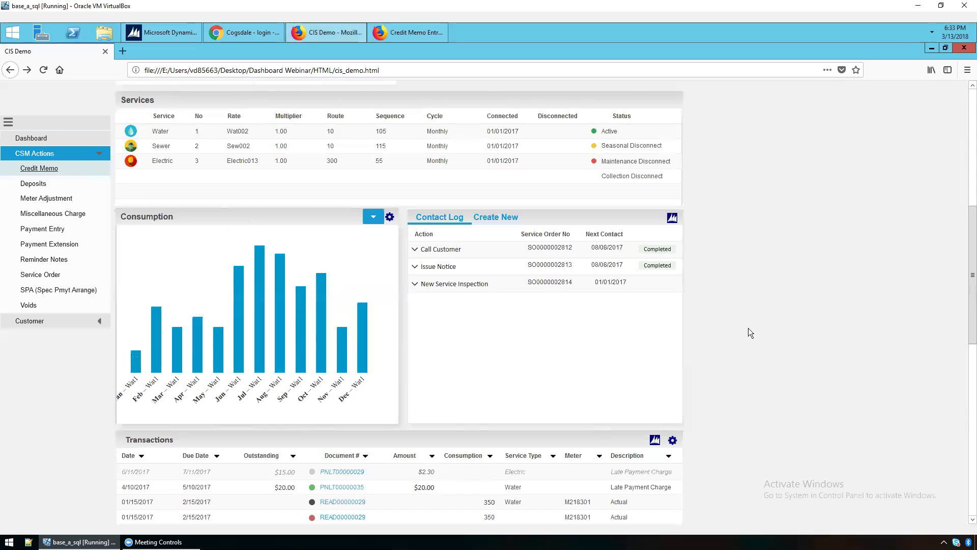
Check the consumption chart's meters, then open a blank Customer Maintenance form with Customer Information expanded.
{"action": "left_click", "coordinate": [376, 216]}
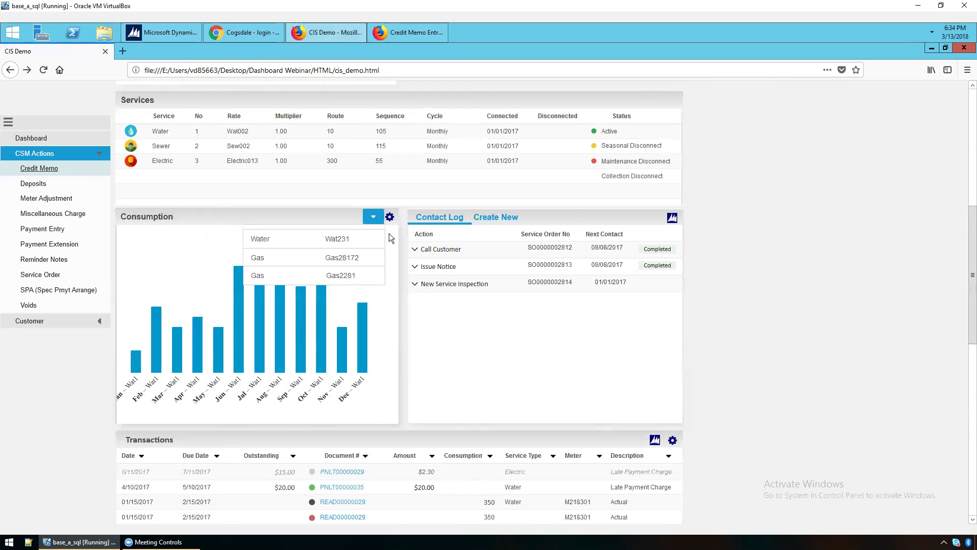
{"action": "scroll", "coordinate": [748, 205], "scroll_direction": "up", "scroll_amount": 10}
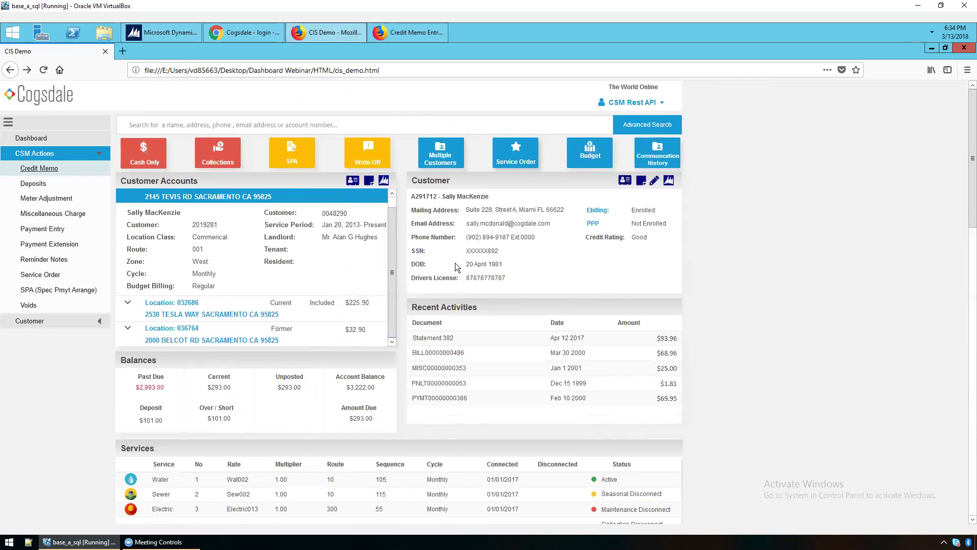
{"action": "left_click", "coordinate": [66, 321]}
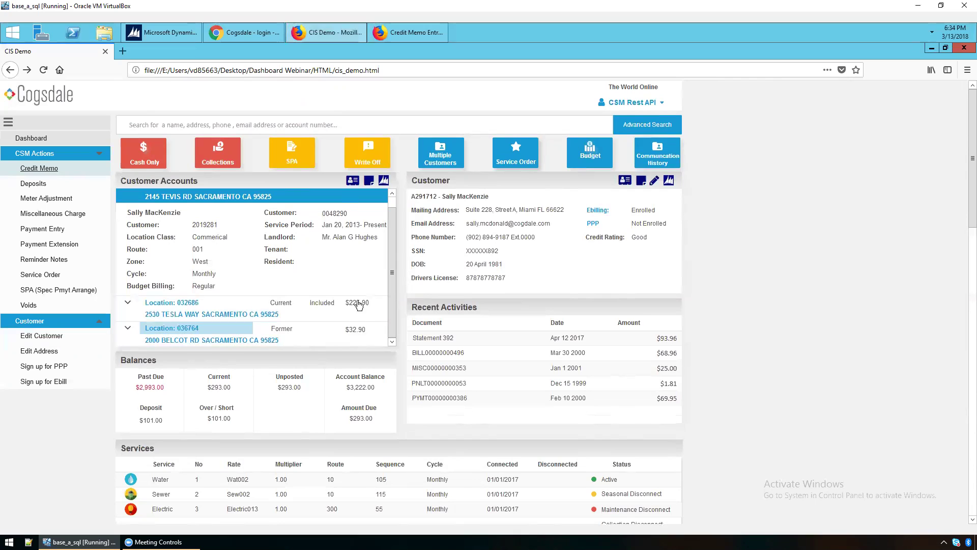
{"action": "left_click", "coordinate": [654, 180]}
{"action": "left_click", "coordinate": [256, 138]}
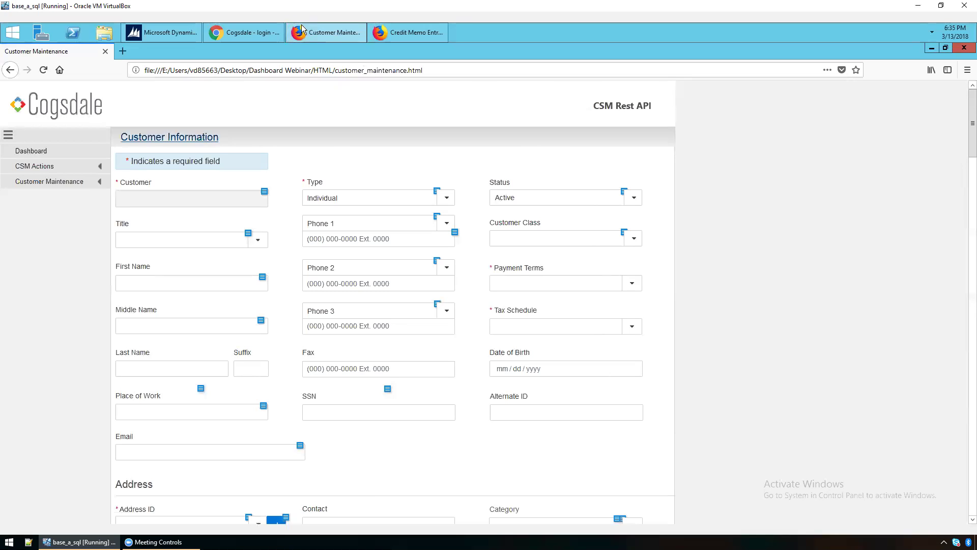
Enter the user ID and password in the live dashboard's Chrome login window.
{"action": "left_click", "coordinate": [245, 32]}
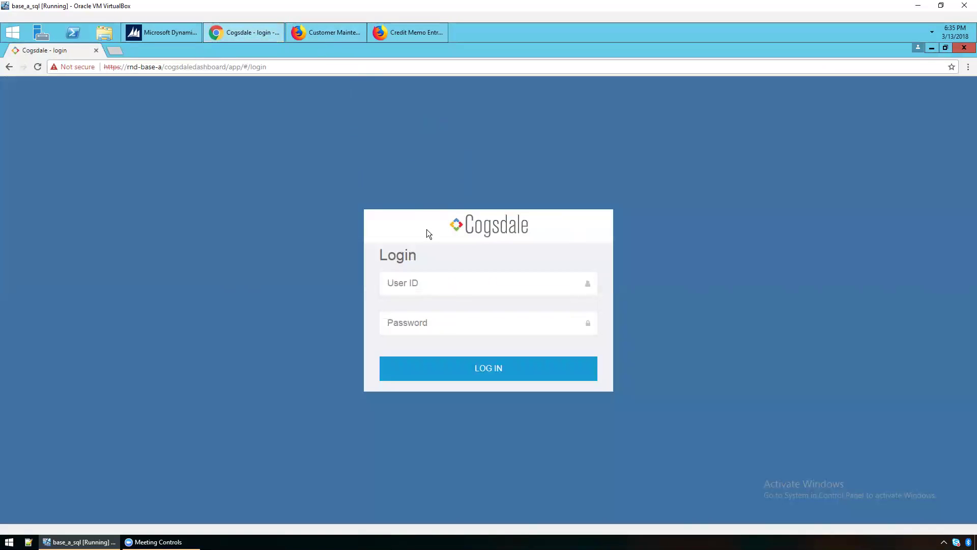
{"action": "left_click", "coordinate": [429, 277]}
{"action": "key", "text": "Tab"}
{"action": "type", "text": "pass"}
{"action": "key", "text": "BackSpace"}
{"action": "key", "text": "BackSpace"}
{"action": "key", "text": "BackSpace"}
{"action": "key", "text": "BackSpace"}
{"action": "type", "text": "passwor"}
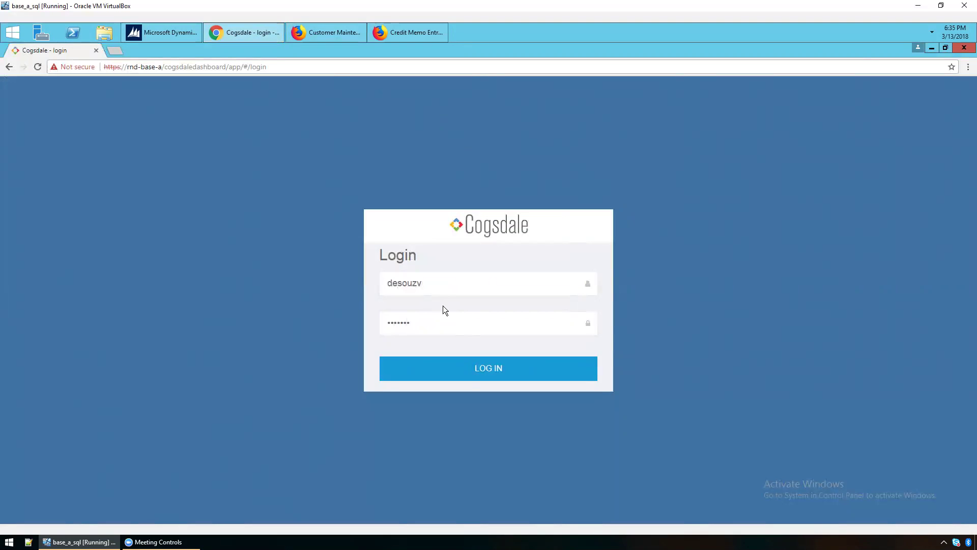
Log in and run an advanced search by the customer's first name, listing three accounts.
{"action": "left_click", "coordinate": [468, 375]}
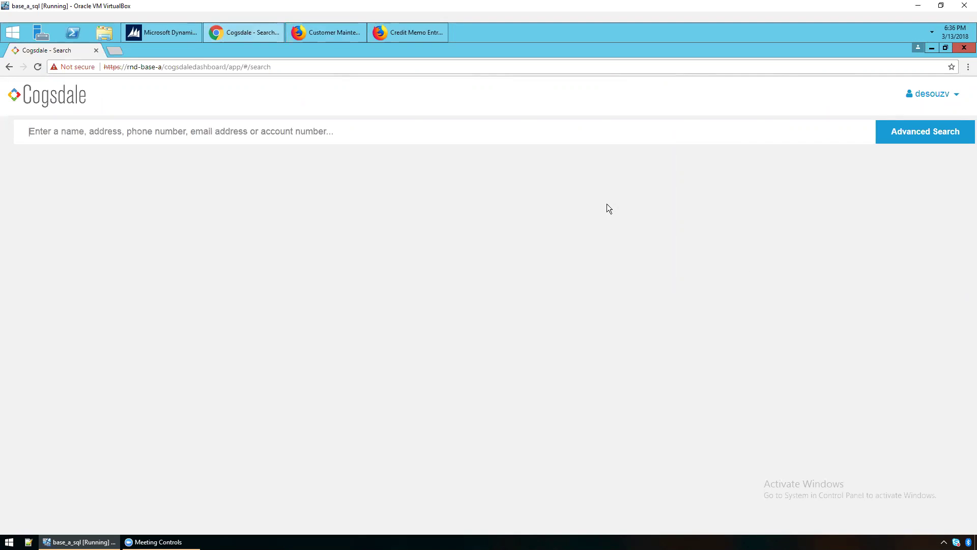
{"action": "type", "text": "sally"}
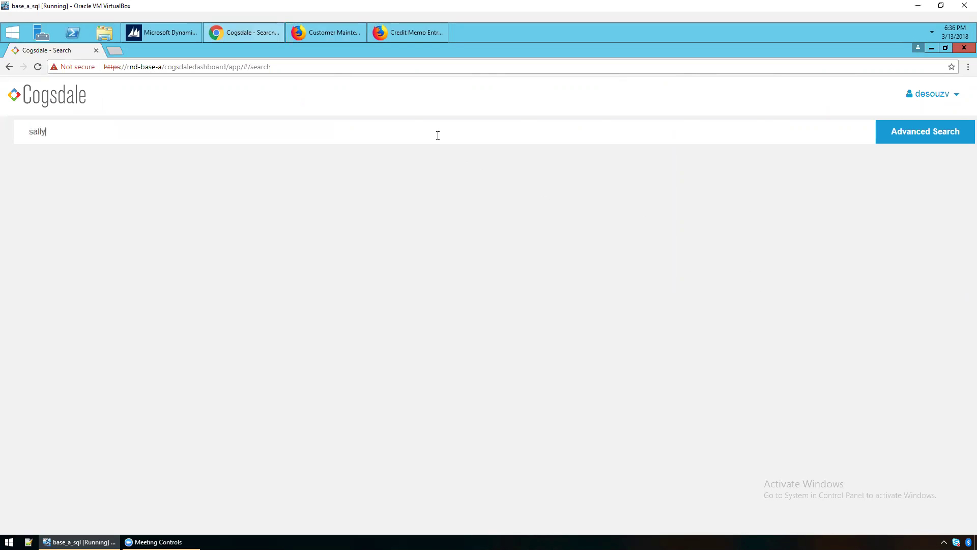
{"action": "left_click", "coordinate": [908, 137]}
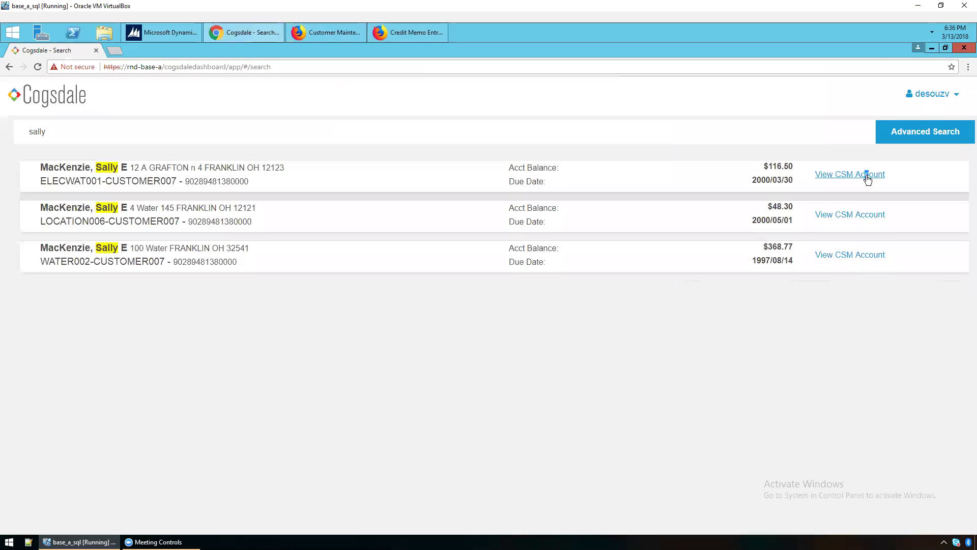
Open the first matching account ($586.17 balance) and scroll down to its Contact Log and Transactions.
{"action": "left_click", "coordinate": [867, 176]}
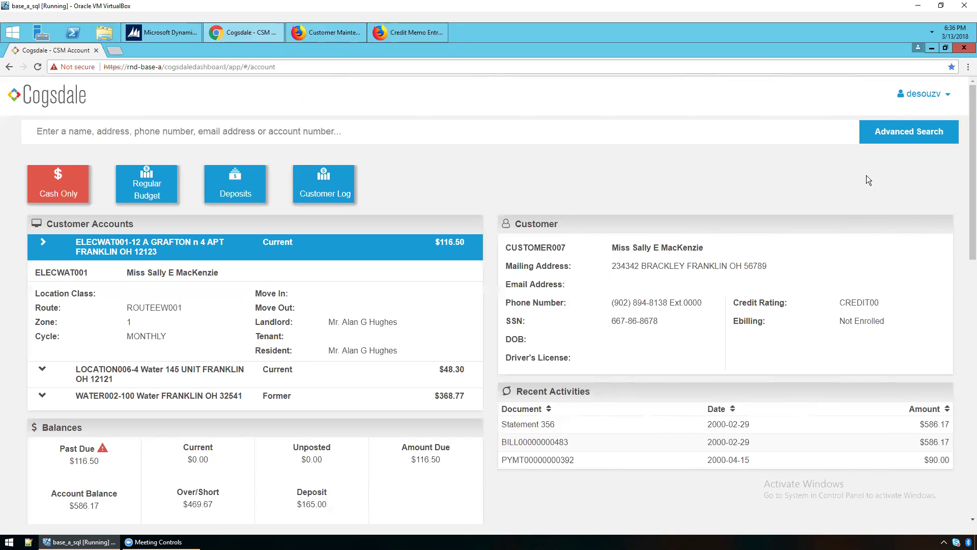
{"action": "scroll", "coordinate": [707, 229], "scroll_direction": "down", "scroll_amount": 4}
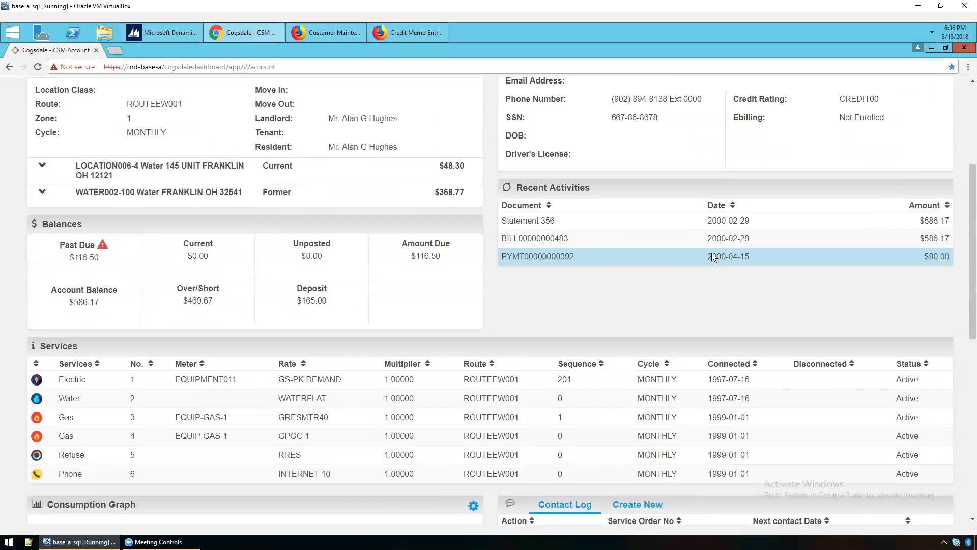
{"action": "scroll", "coordinate": [712, 252], "scroll_direction": "down", "scroll_amount": 5}
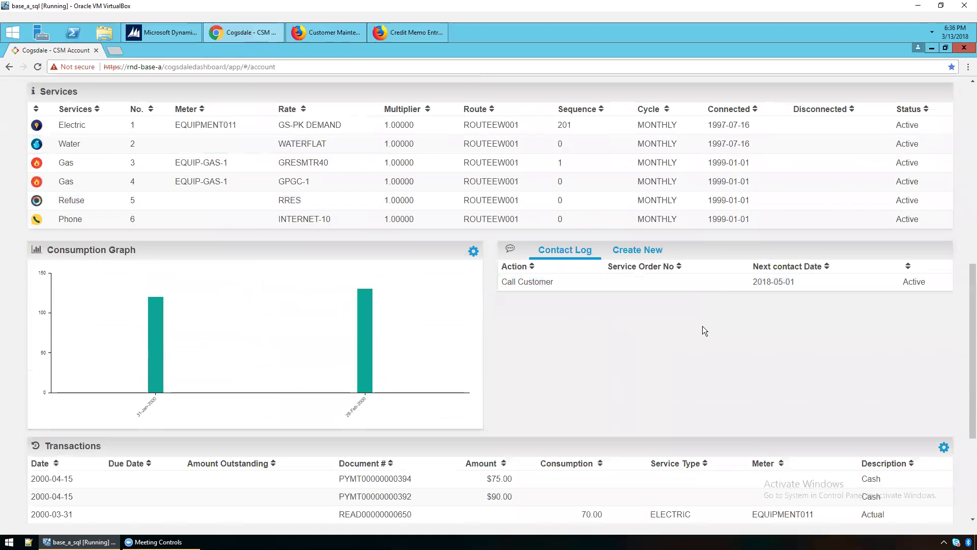
{"action": "scroll", "coordinate": [702, 326], "scroll_direction": "down", "scroll_amount": 1}
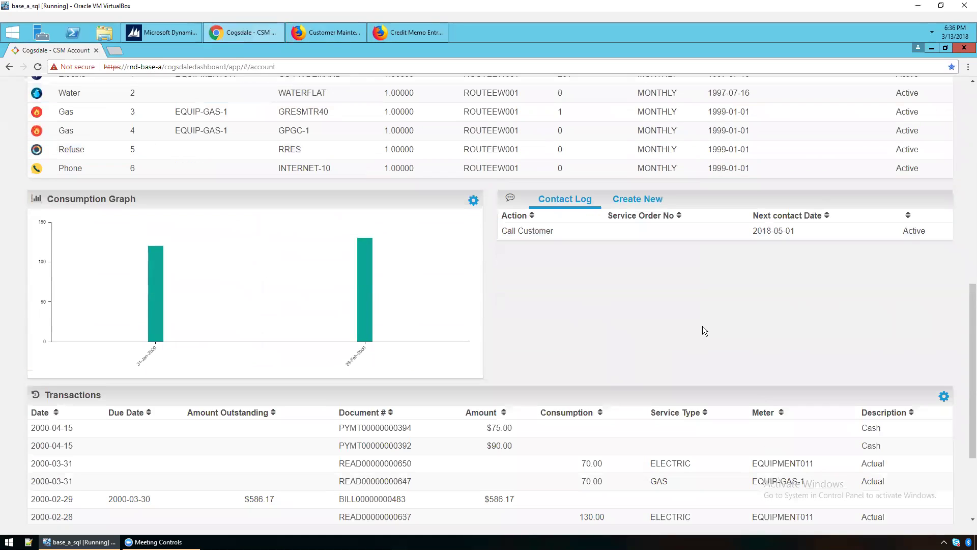
Create a new contact log entry with action Call Customer, reviewing the Contact Method and Service Order lists.
{"action": "left_click", "coordinate": [653, 204]}
{"action": "left_click", "coordinate": [633, 232]}
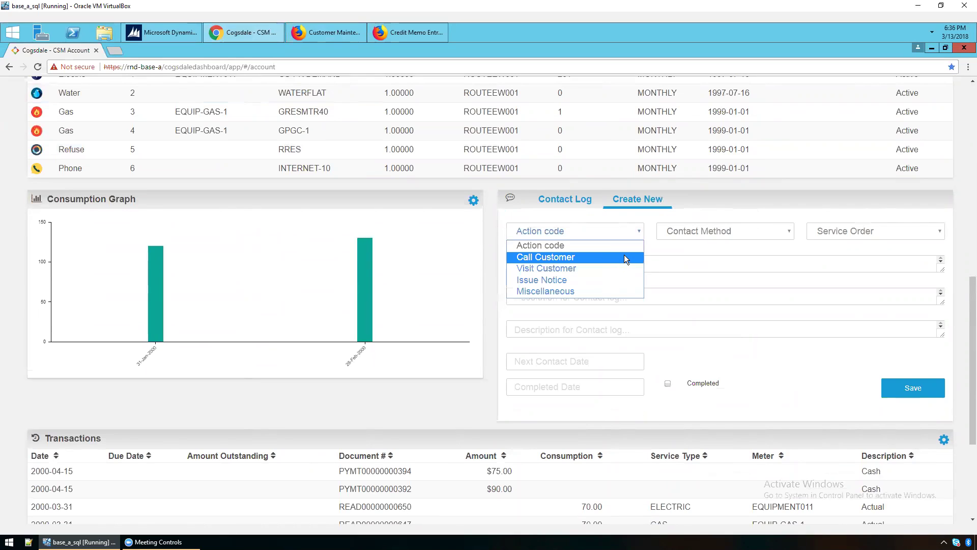
{"action": "left_click", "coordinate": [596, 257]}
{"action": "left_click", "coordinate": [689, 234]}
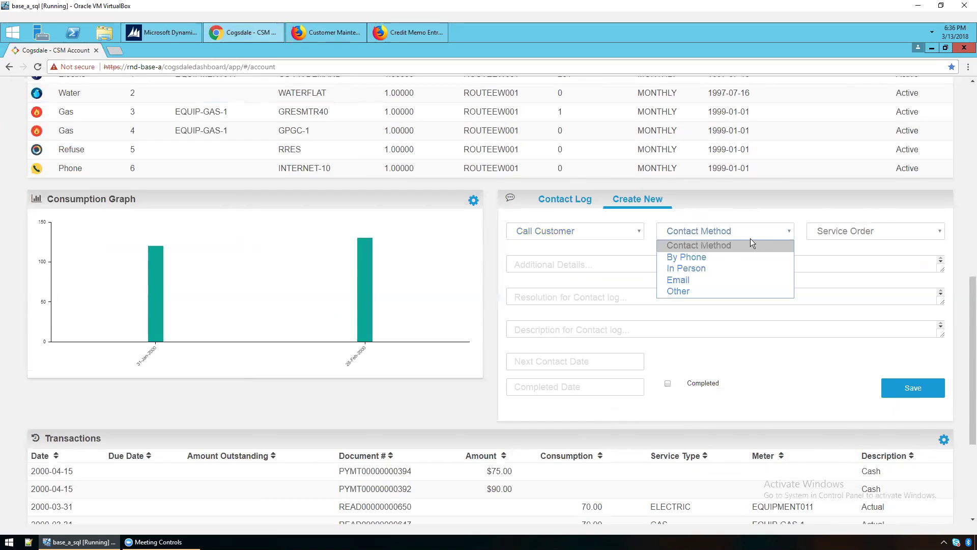
{"action": "left_click", "coordinate": [834, 231]}
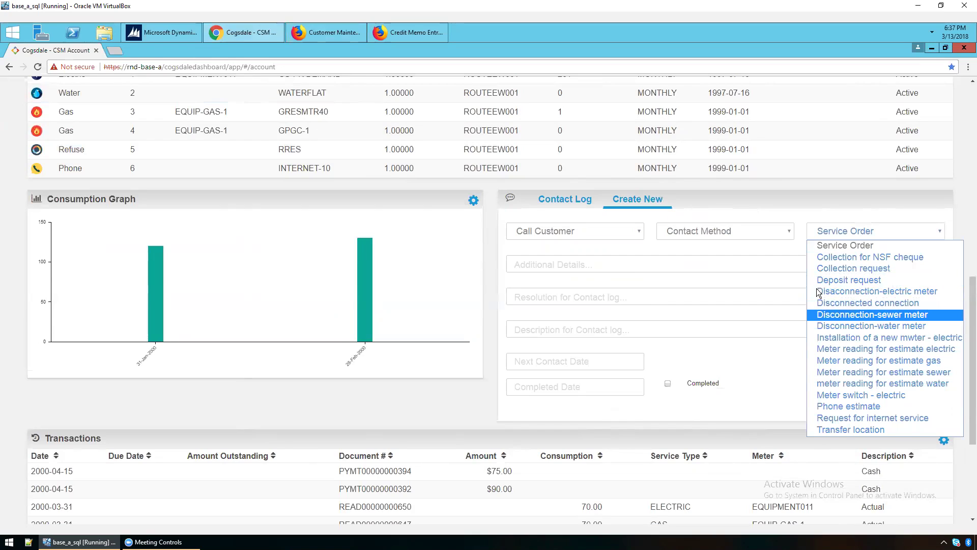
{"action": "left_click", "coordinate": [529, 263]}
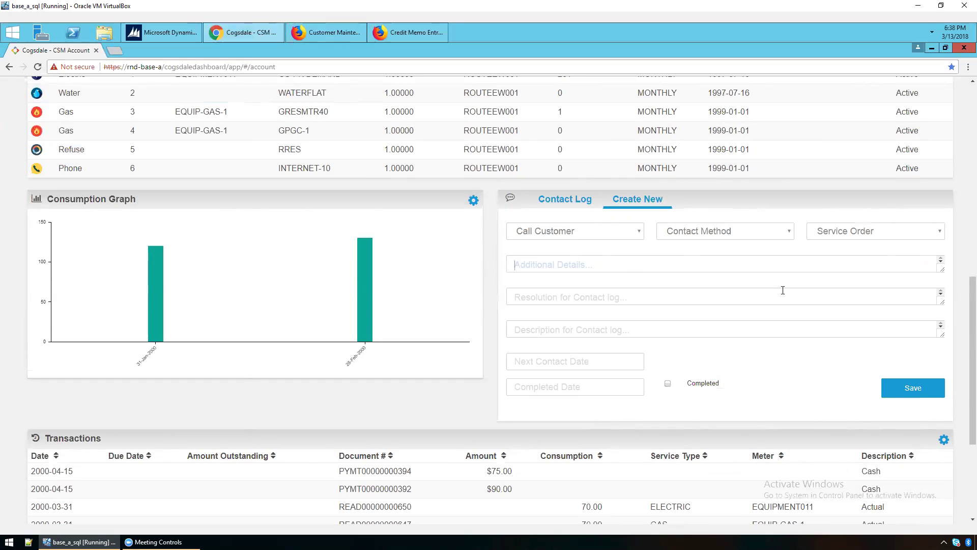
Return to the blank Customer Maintenance window and expand CSM Actions in the sidebar.
{"action": "scroll", "coordinate": [763, 283], "scroll_direction": "up", "scroll_amount": 3}
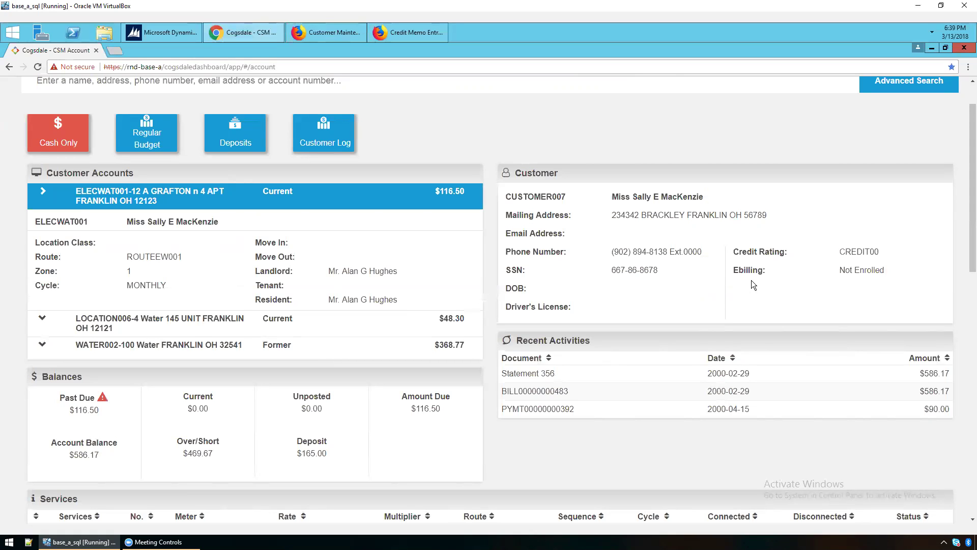
{"action": "left_click", "coordinate": [388, 35]}
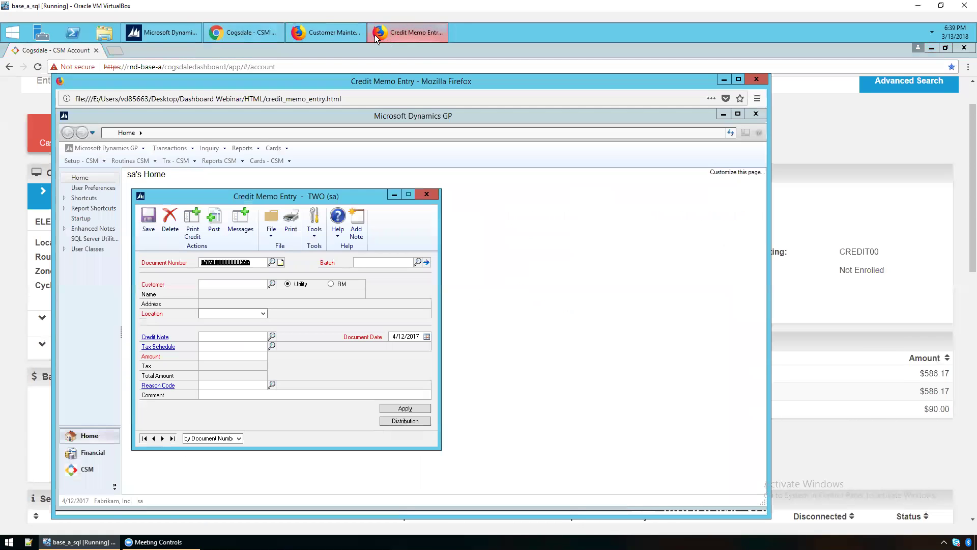
{"action": "left_click", "coordinate": [340, 34]}
{"action": "left_click", "coordinate": [55, 166]}
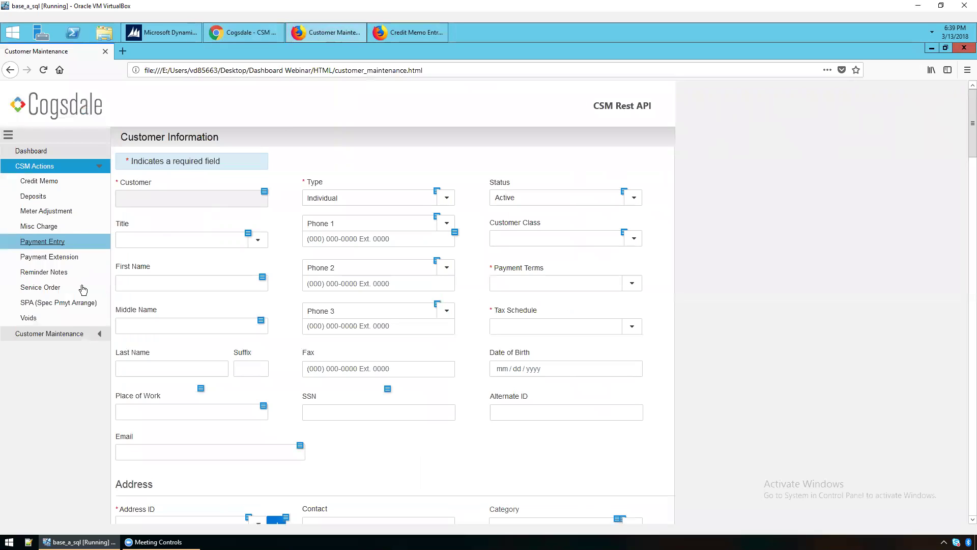